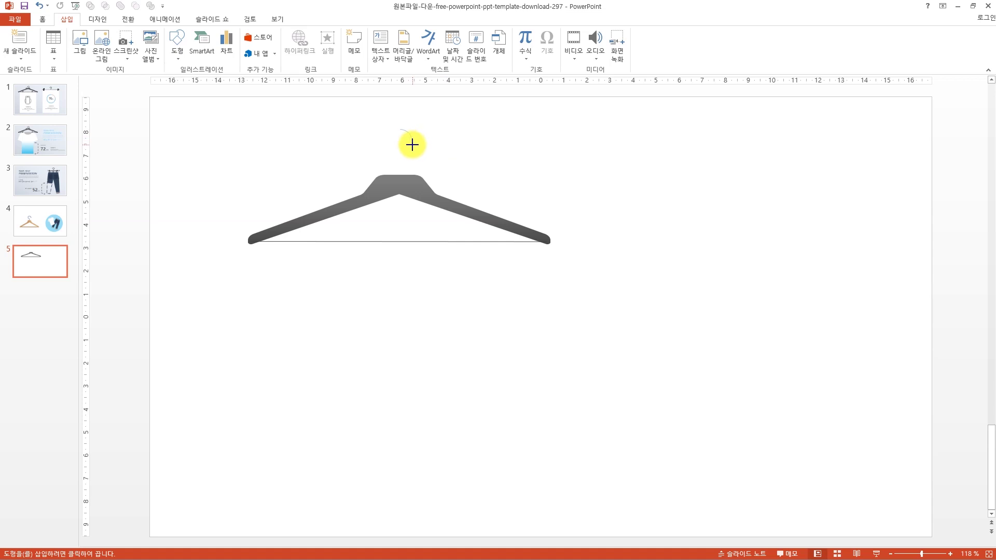
# Extend the 1.1 cm arc above the hanger into a three-quarter circle and match its line formatting to the dark hanger bar
pyautogui.scroll(10, 410, 141)
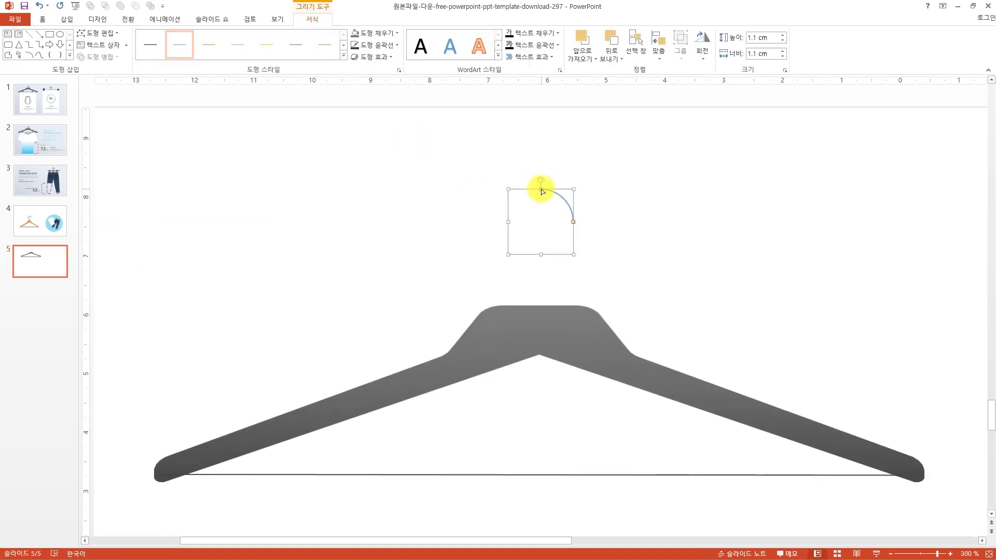
pyautogui.click(573, 224)
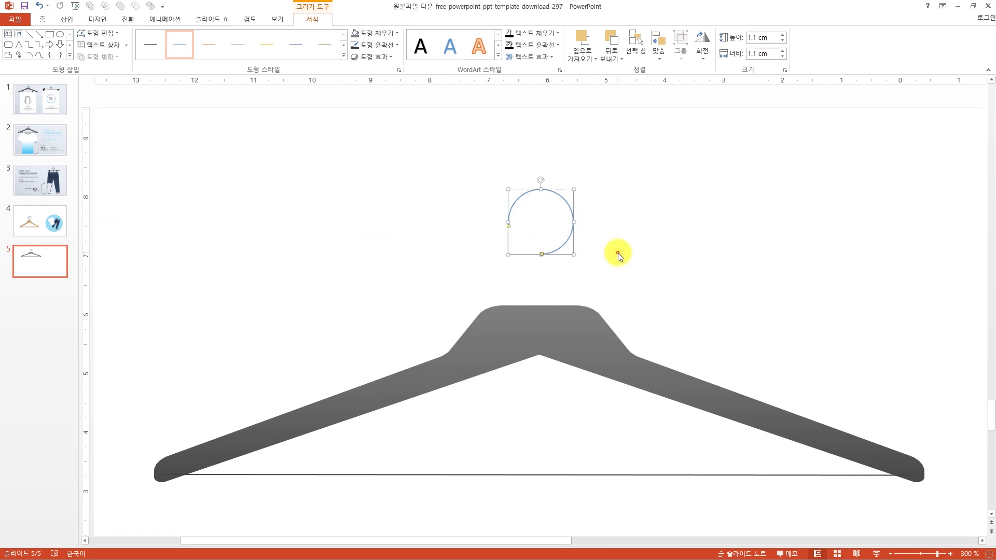
pyautogui.click(618, 270)
pyautogui.click(565, 222)
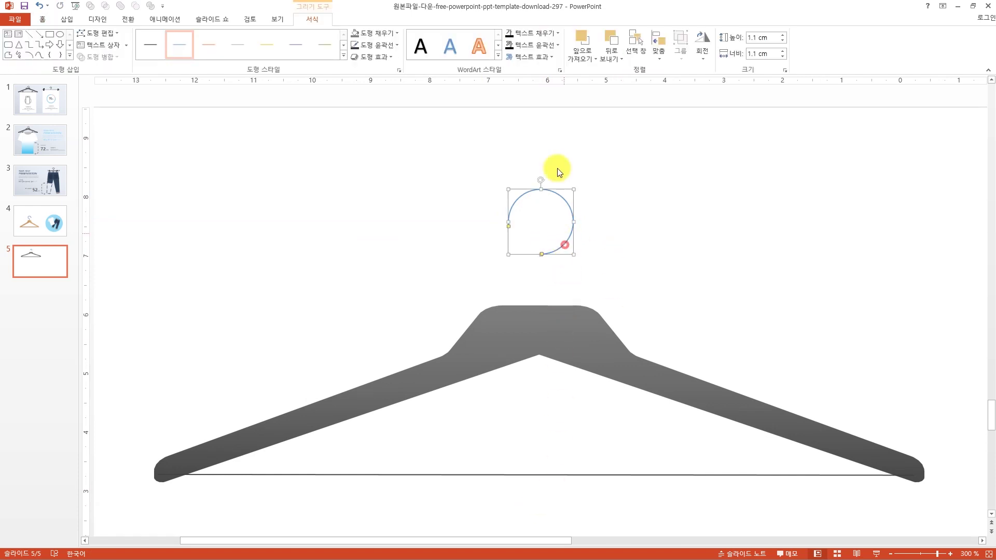
pyautogui.click(677, 212)
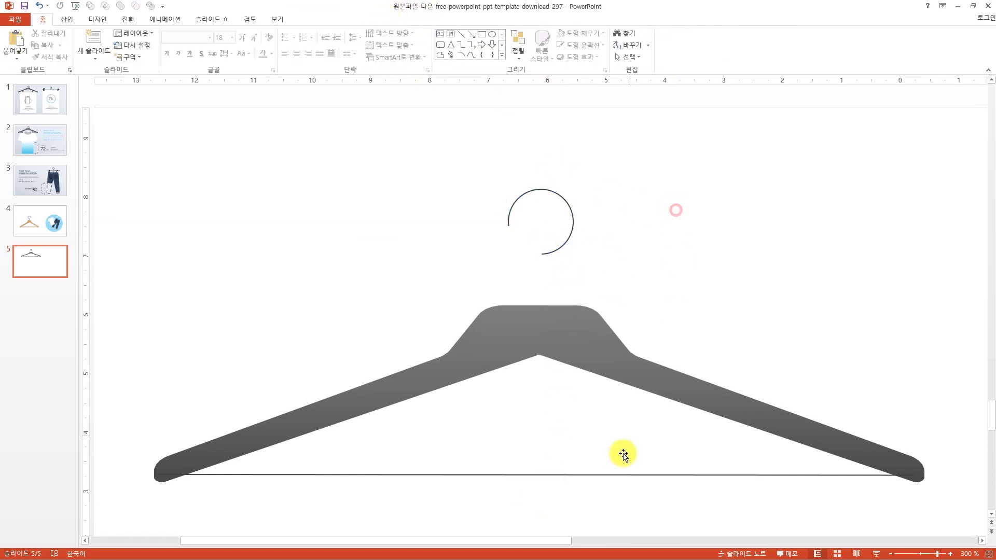
# Duplicate the hanger's horizontal bar line, set the copy's width to 2 cm, and stand it vertically below the hook arc
pyautogui.click(614, 474)
pyautogui.hotkey('ctrl', 'c')
pyautogui.hotkey('ctrl', 'v')
pyautogui.moveTo(661, 492); pyautogui.dragTo(619, 210)
pyautogui.write('2')
pyautogui.press('Return')
pyautogui.moveTo(244, 223); pyautogui.dragTo(568, 263)
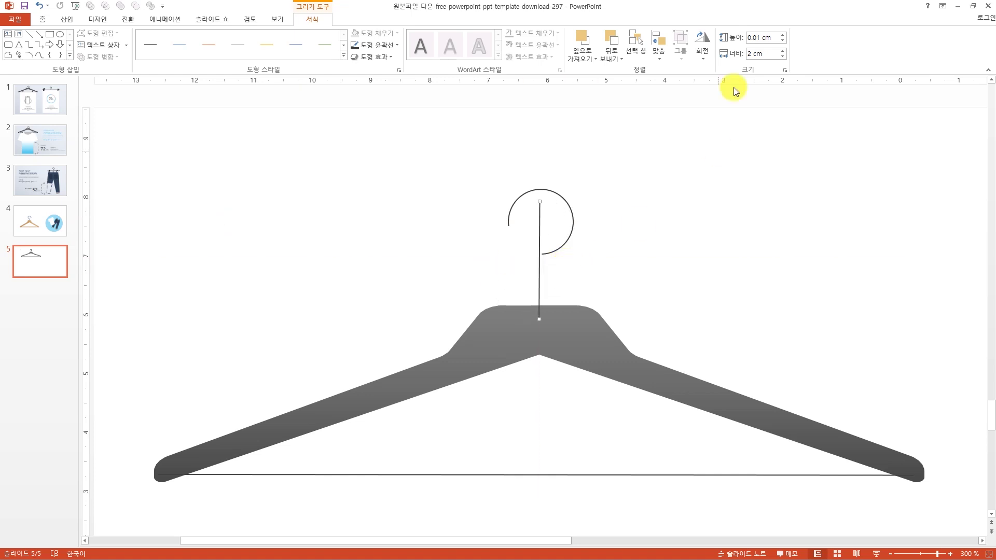
# Shorten the vertical line to 0.8 cm and place it centred on top of the hanger body
pyautogui.click(784, 56)
pyautogui.click(785, 56)
pyautogui.moveTo(539, 295); pyautogui.dragTo(540, 284)
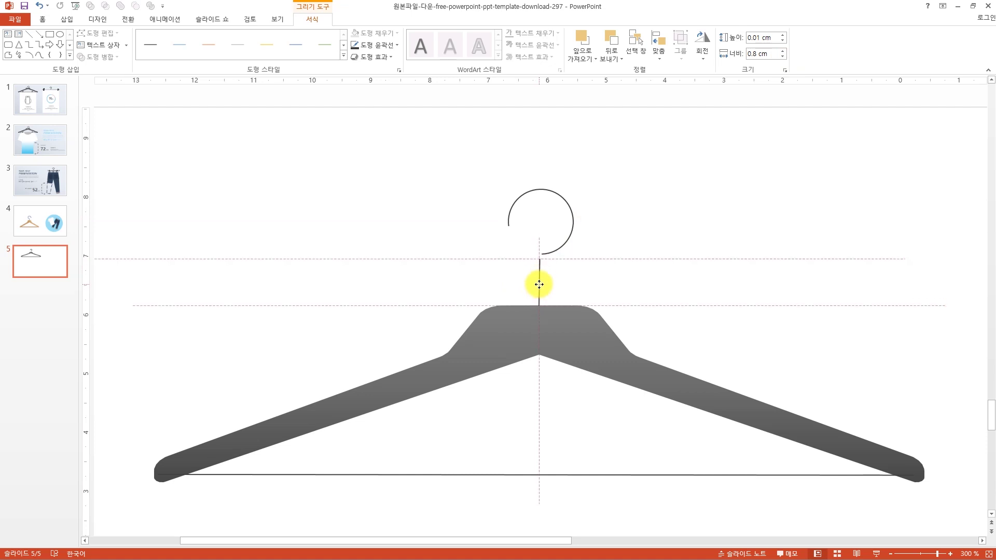
# Lower the hook arc and adjust its lower open end so it meets the top of the vertical stem
pyautogui.click(559, 251)
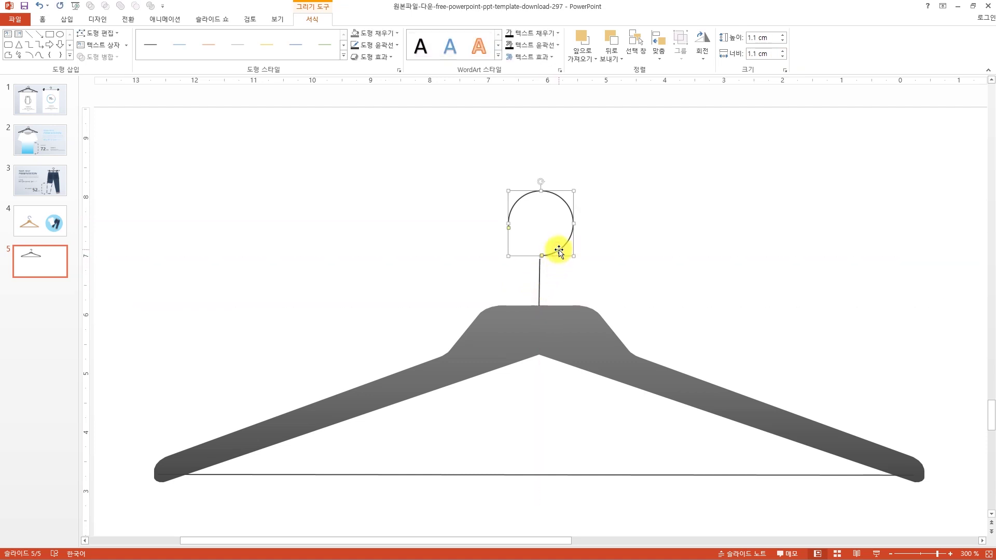
pyautogui.press('Down')
pyautogui.click(663, 249)
pyautogui.scroll(3, 546, 281)
pyautogui.scroll(1, 545, 326)
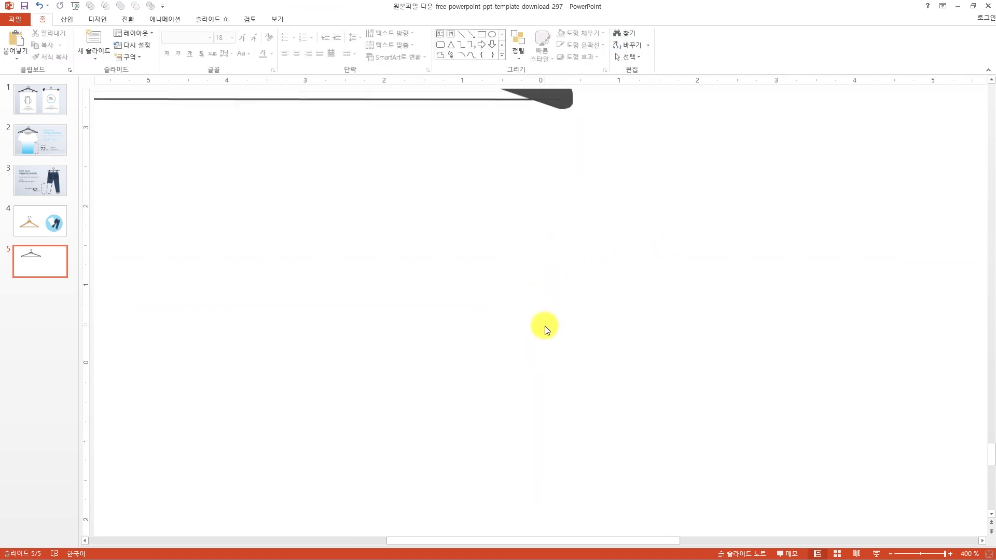
pyautogui.scroll(2, 545, 326)
pyautogui.moveTo(586, 540); pyautogui.dragTo(467, 540)
pyautogui.scroll(1, 444, 459)
pyautogui.scroll(5, 445, 460)
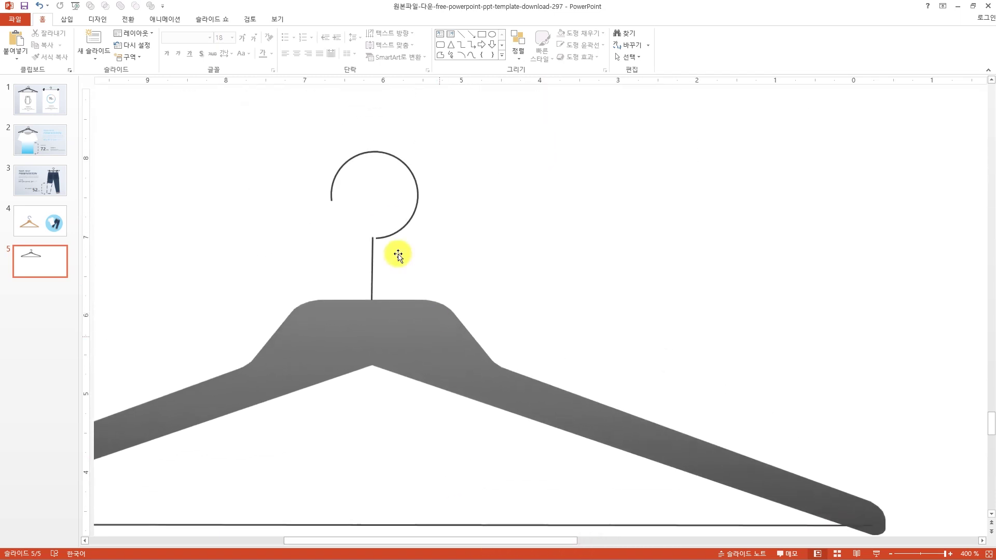
pyautogui.click(385, 242)
pyautogui.moveTo(376, 244); pyautogui.dragTo(372, 242)
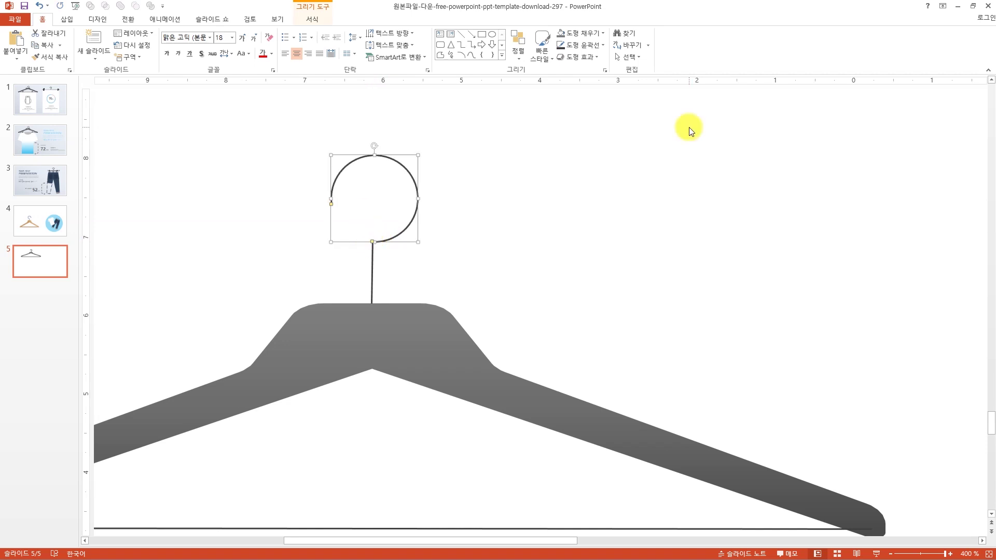
# Open the shape formatting options for the hook arc and expand its line settings
pyautogui.rightClick(412, 178)
pyautogui.click(453, 355)
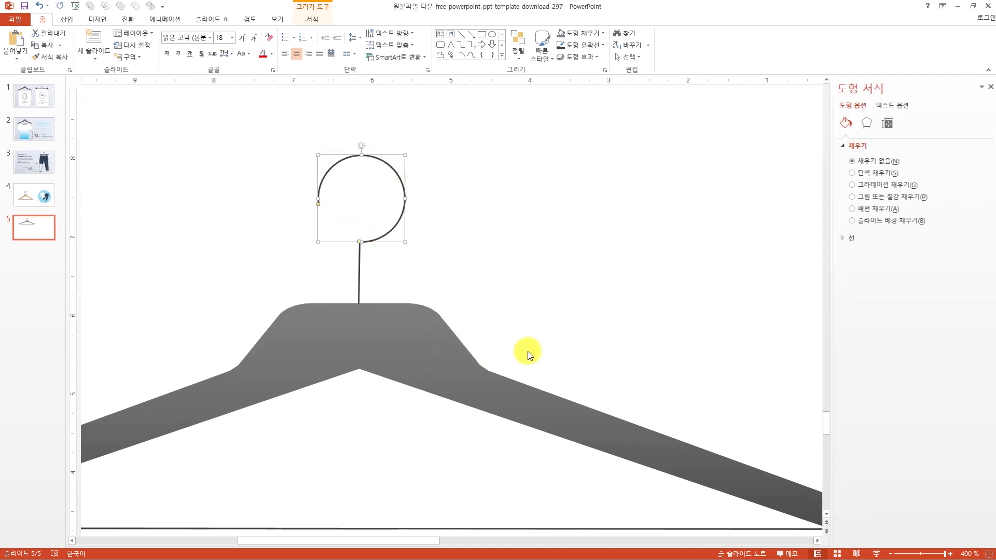
pyautogui.click(867, 239)
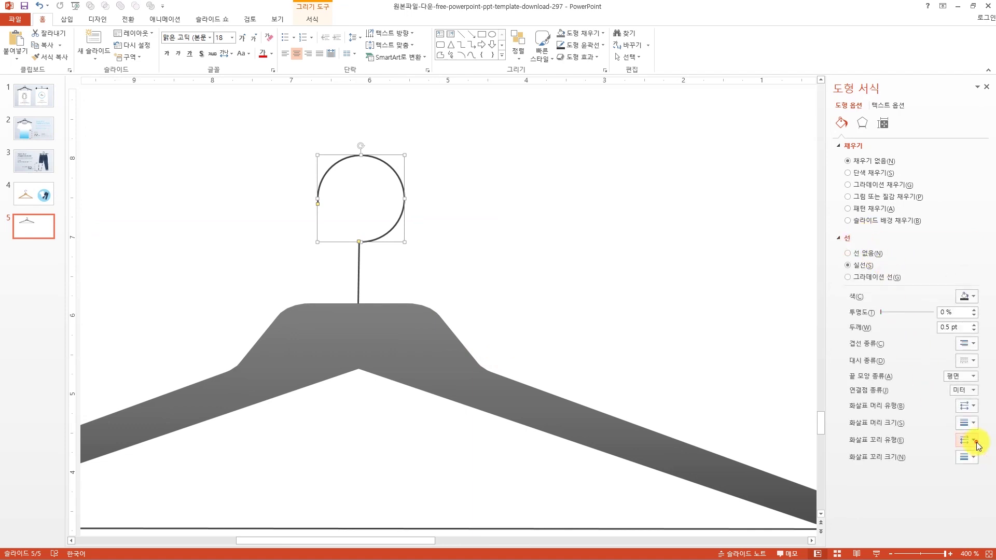
pyautogui.click(978, 445)
pyautogui.click(979, 468)
pyautogui.hotkey('ctrl', 'z')
# Give the hook arc an oval begin arrowhead in the smallest size to form a round tip at its free end
pyautogui.click(974, 413)
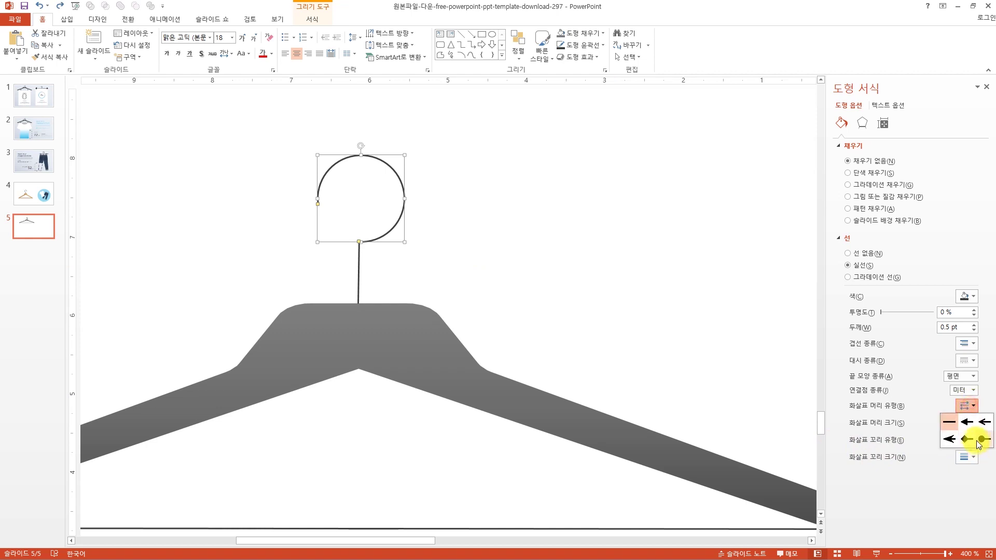
pyautogui.click(975, 434)
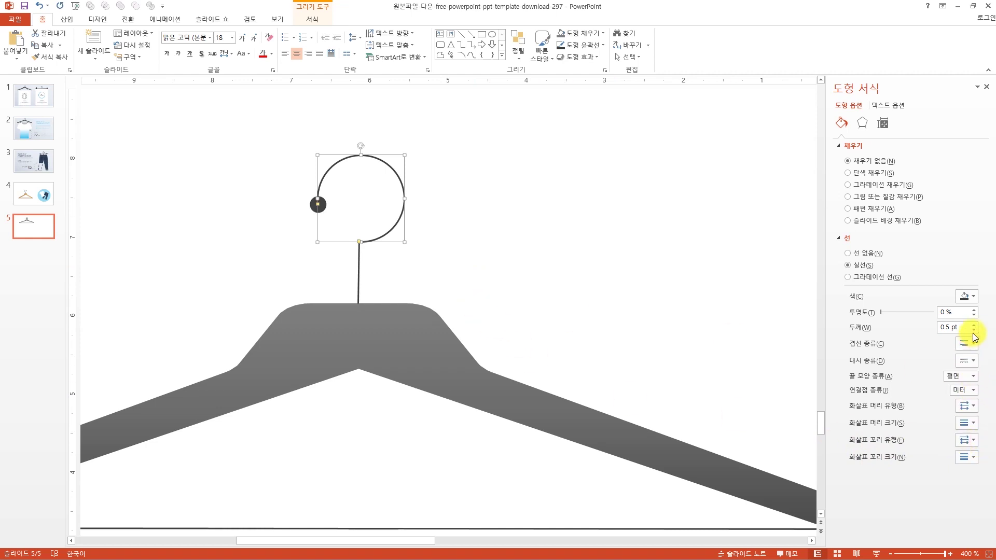
pyautogui.click(978, 423)
pyautogui.click(949, 440)
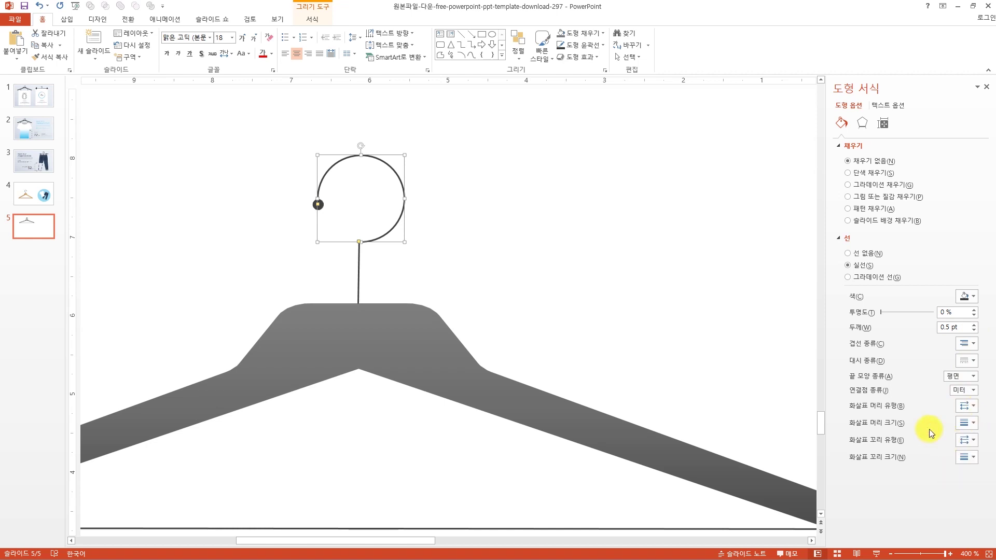
pyautogui.click(592, 295)
pyautogui.scroll(-5, 512, 359)
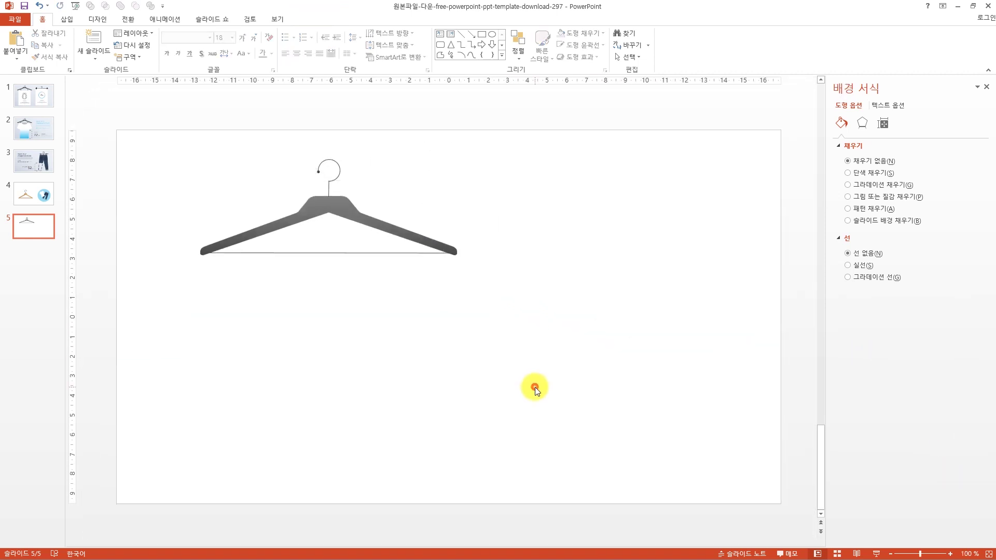
pyautogui.click(534, 387)
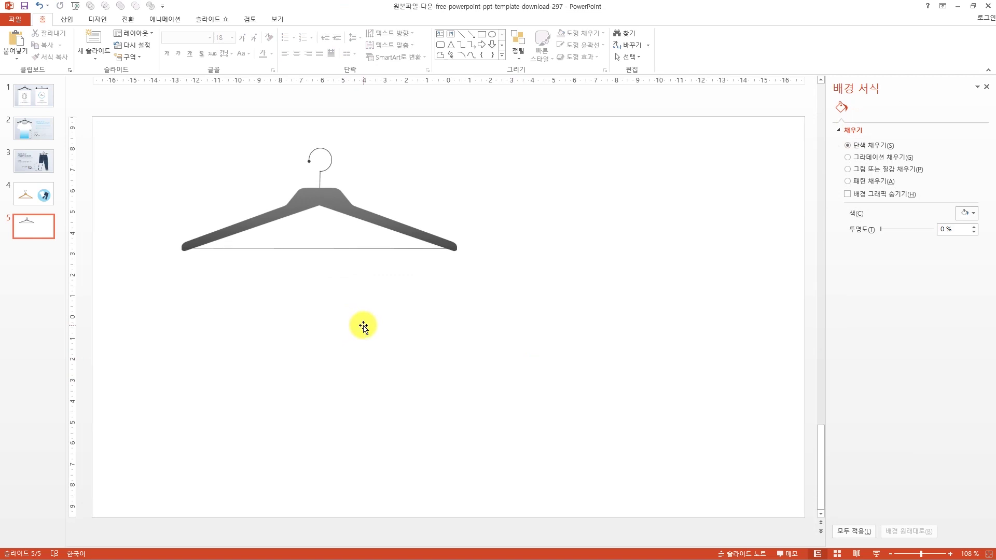
# Draw a small rectangle about 0.4 cm wide and 0.68 cm high over the left part of the hanger bar
pyautogui.click(66, 21)
pyautogui.click(176, 49)
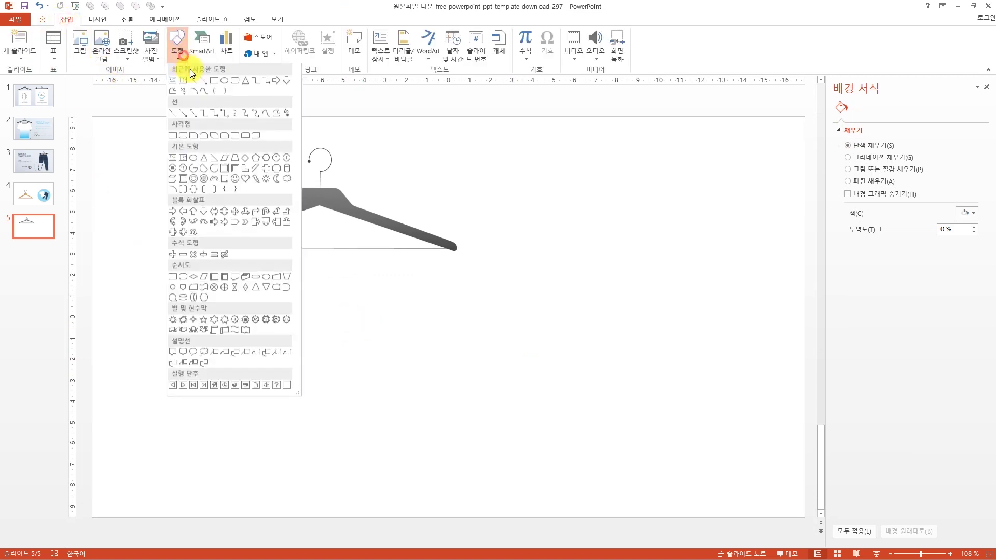
pyautogui.click(215, 82)
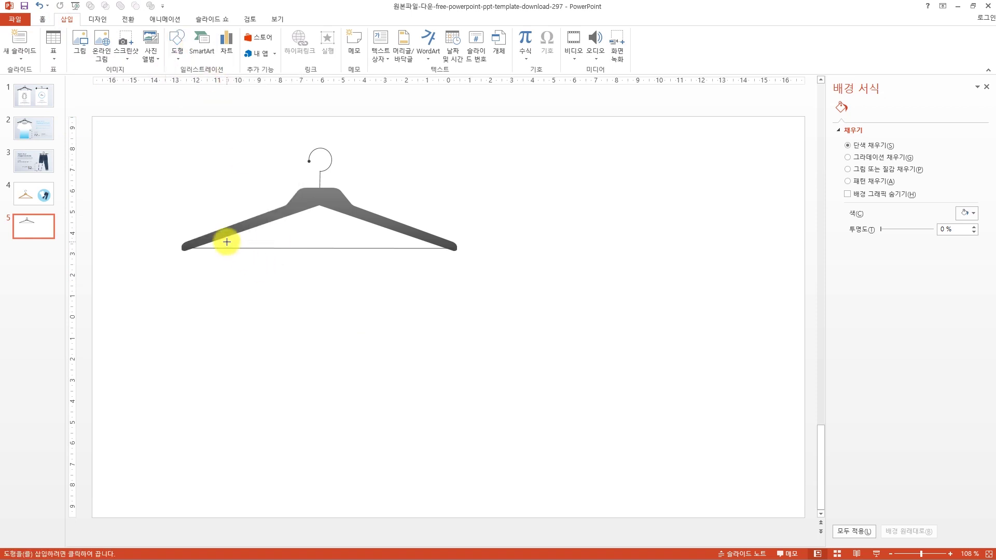
pyautogui.moveTo(235, 259); pyautogui.dragTo(236, 259)
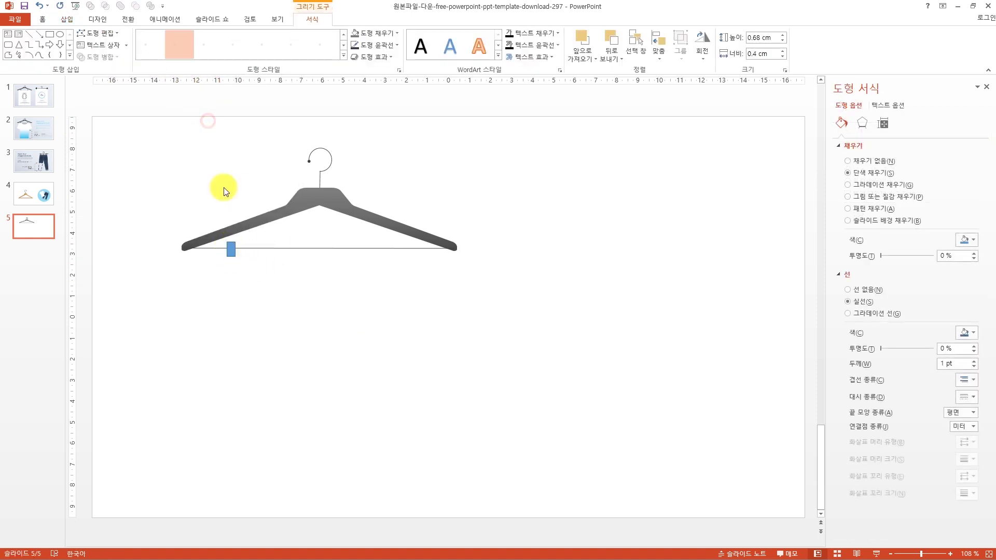
pyautogui.click(237, 259)
# Duplicate the small rectangle and place the copy below and to the right of the original
pyautogui.scroll(5, 245, 284)
pyautogui.moveTo(339, 541); pyautogui.dragTo(169, 541)
pyautogui.click(341, 190)
pyautogui.click(349, 187)
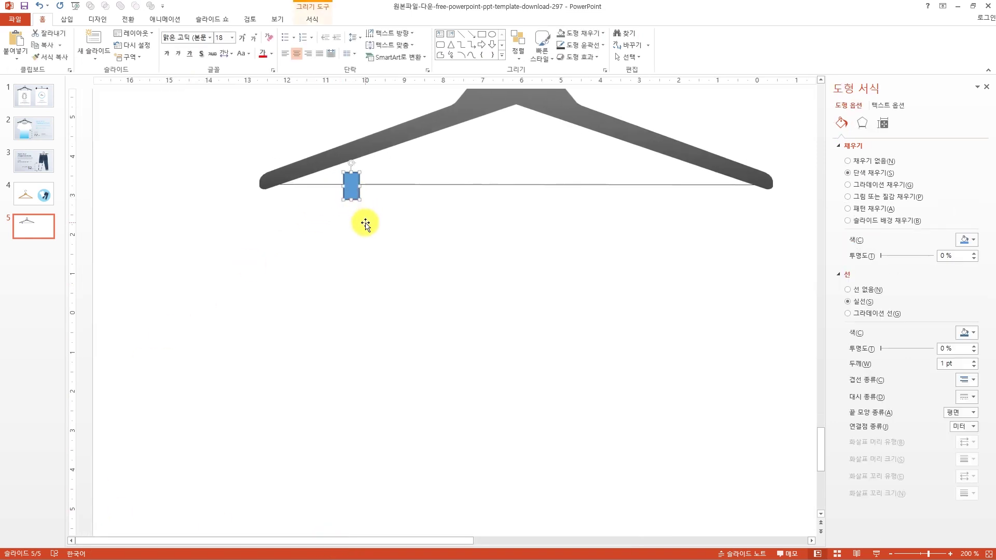
pyautogui.moveTo(364, 201); pyautogui.dragTo(375, 223)
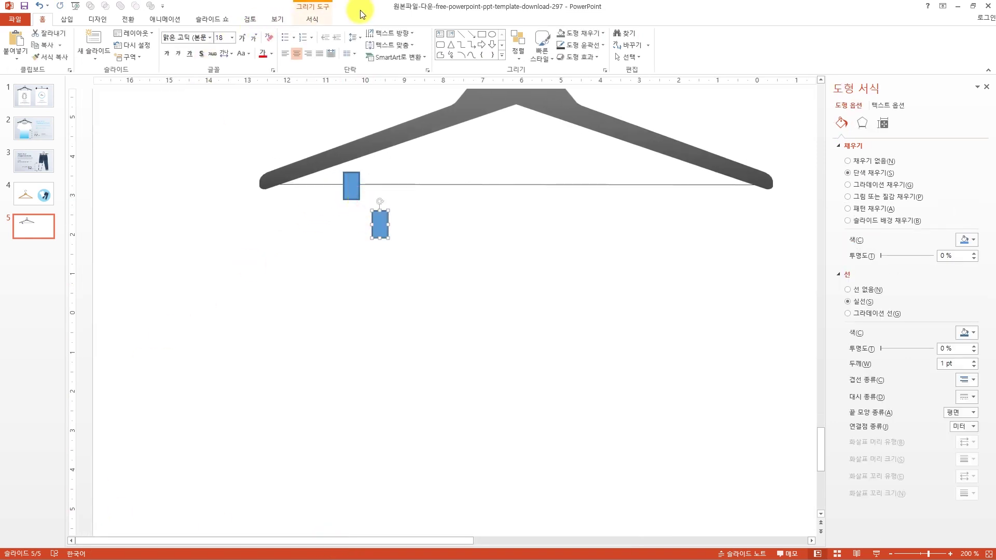
# Change the copied rectangle into a parallelogram and place it against the original rectangle's right side on the bar
pyautogui.click(307, 20)
pyautogui.click(98, 33)
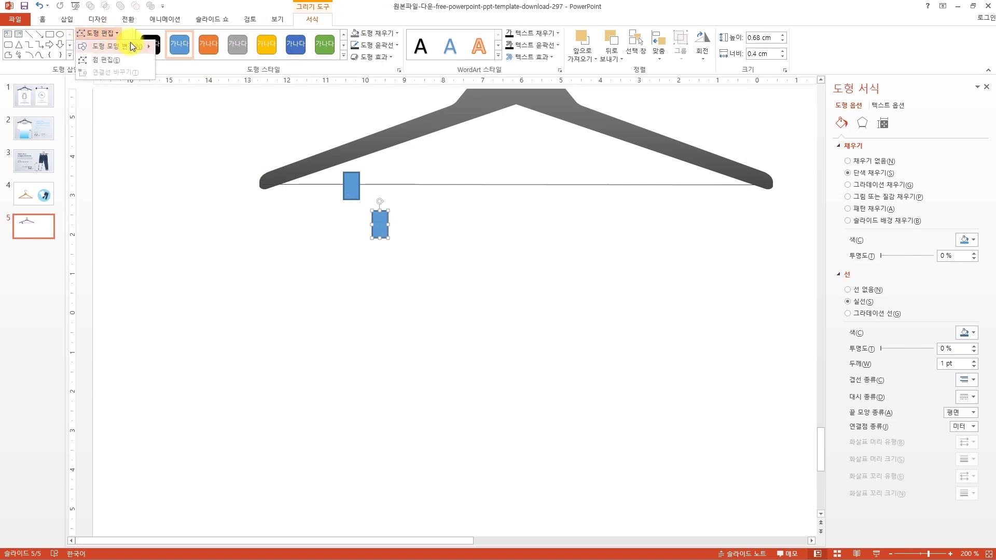
pyautogui.moveTo(131, 44)
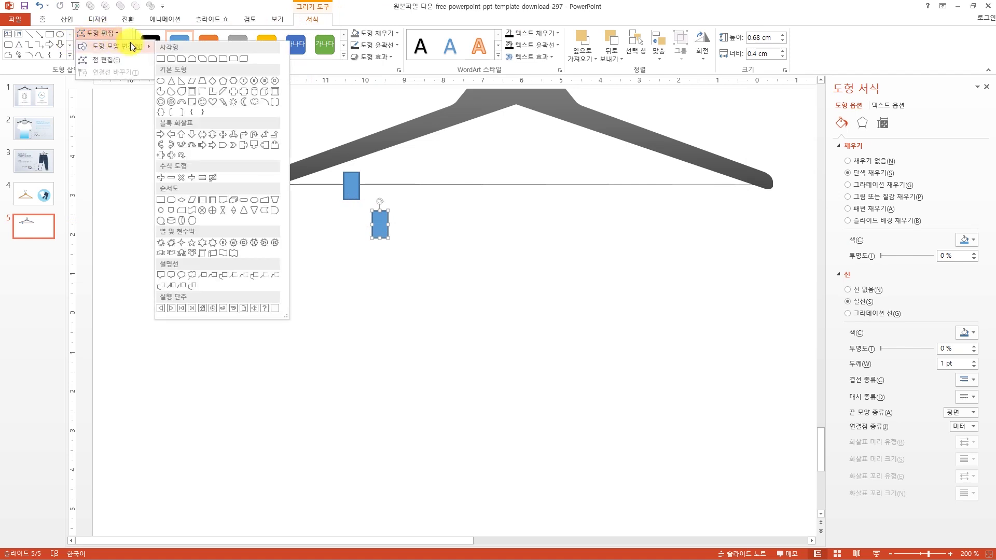
pyautogui.click(192, 86)
pyautogui.moveTo(378, 225); pyautogui.dragTo(367, 194)
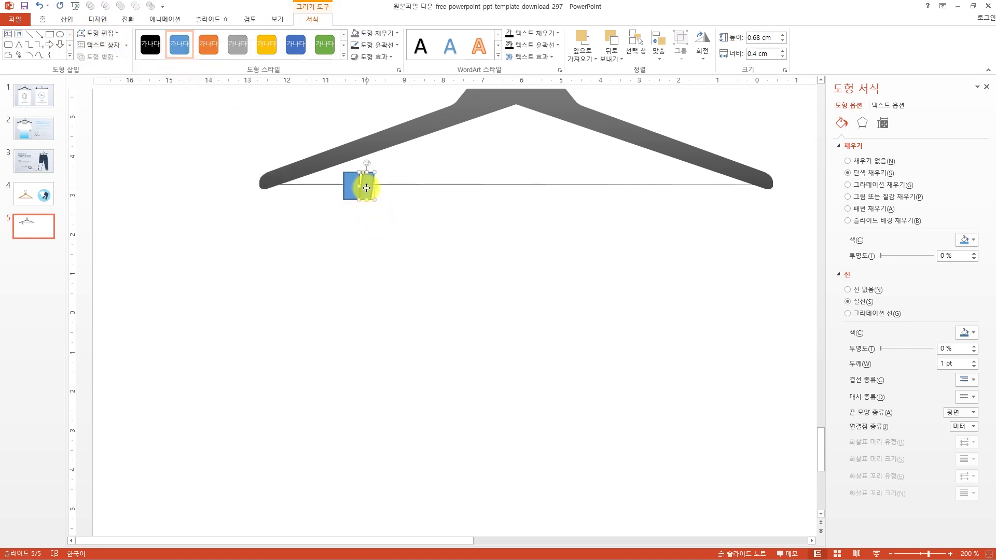
# Remove the outlines from the rectangle and parallelogram, and narrow the rectangle to 0.34 cm
pyautogui.scroll(5, 378, 210)
pyautogui.click(423, 330)
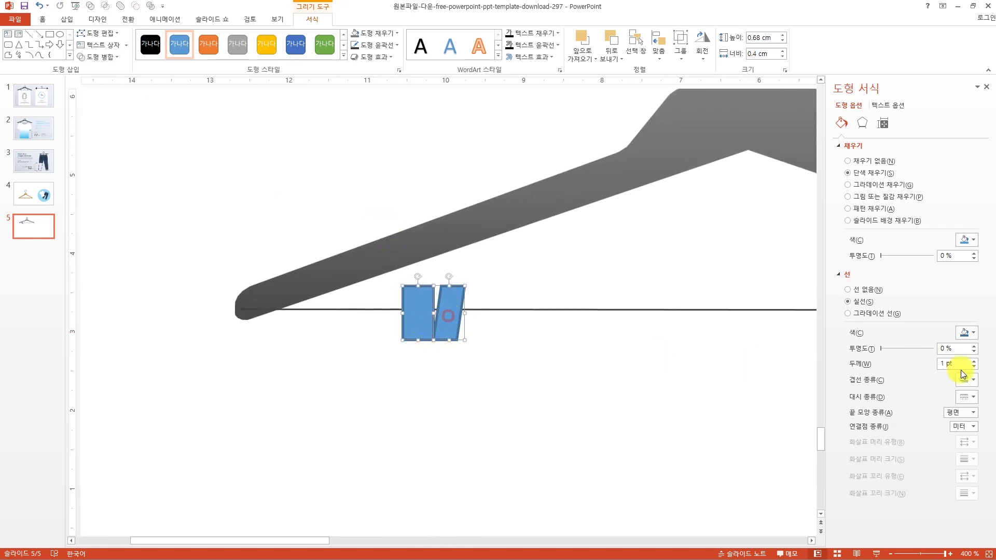
pyautogui.click(855, 291)
pyautogui.click(500, 376)
pyautogui.click(420, 320)
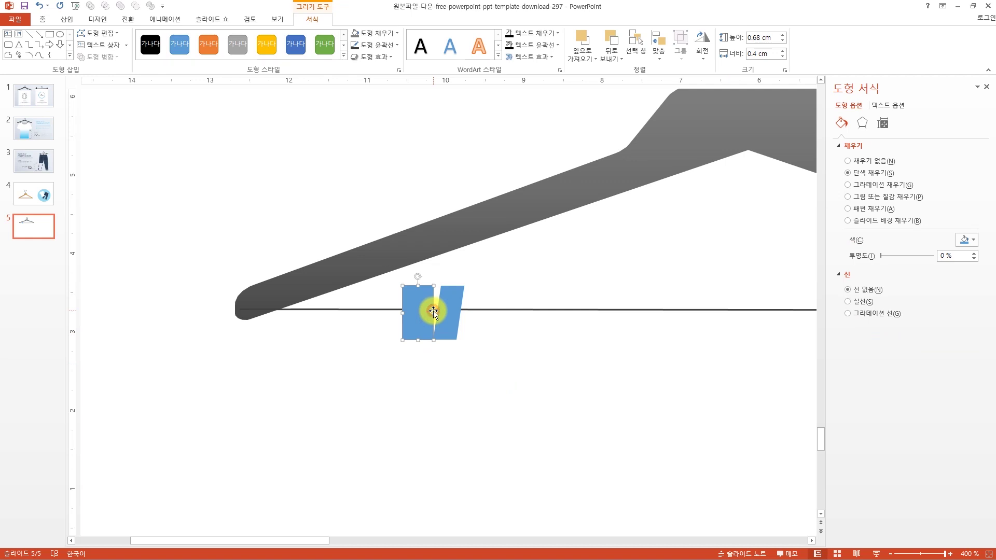
pyautogui.moveTo(432, 310); pyautogui.dragTo(428, 312)
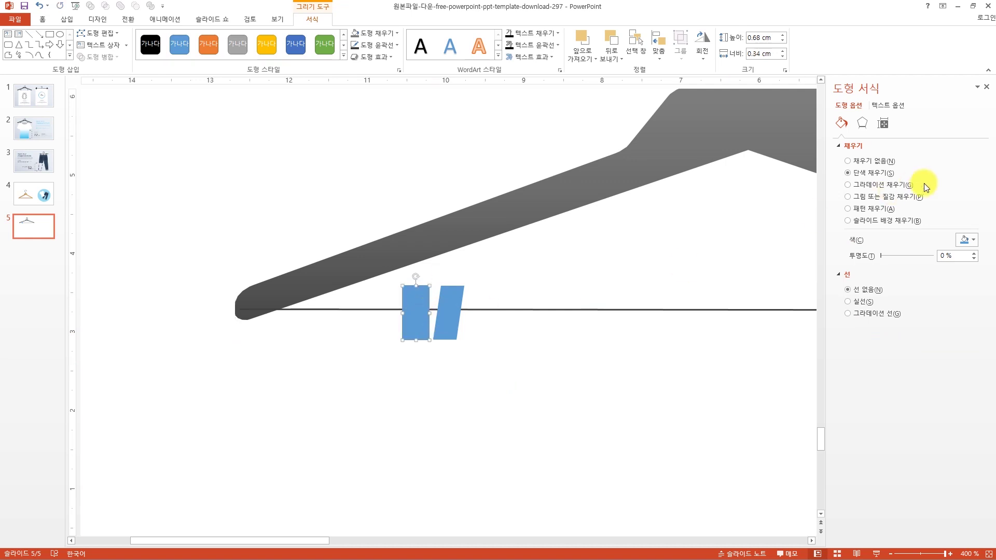
# Fill the rectangle with a very dark grey and the parallelogram with the darkest near-black theme shade
pyautogui.click(388, 37)
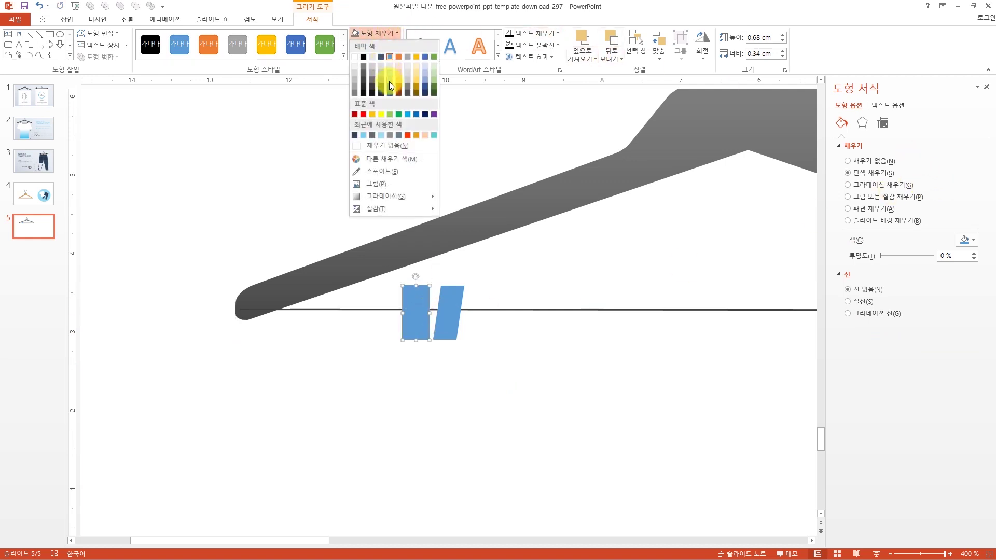
pyautogui.click(363, 83)
pyautogui.click(451, 299)
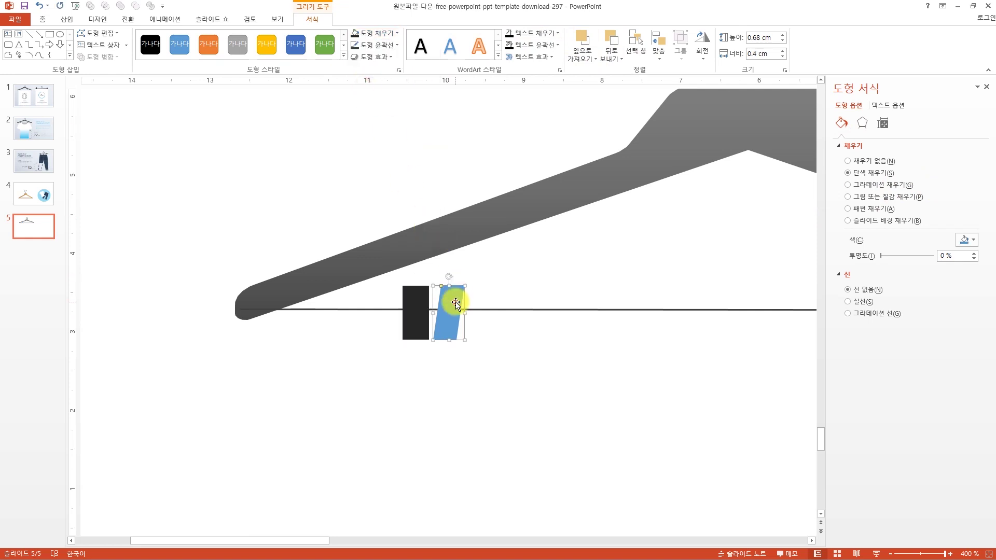
pyautogui.click(378, 33)
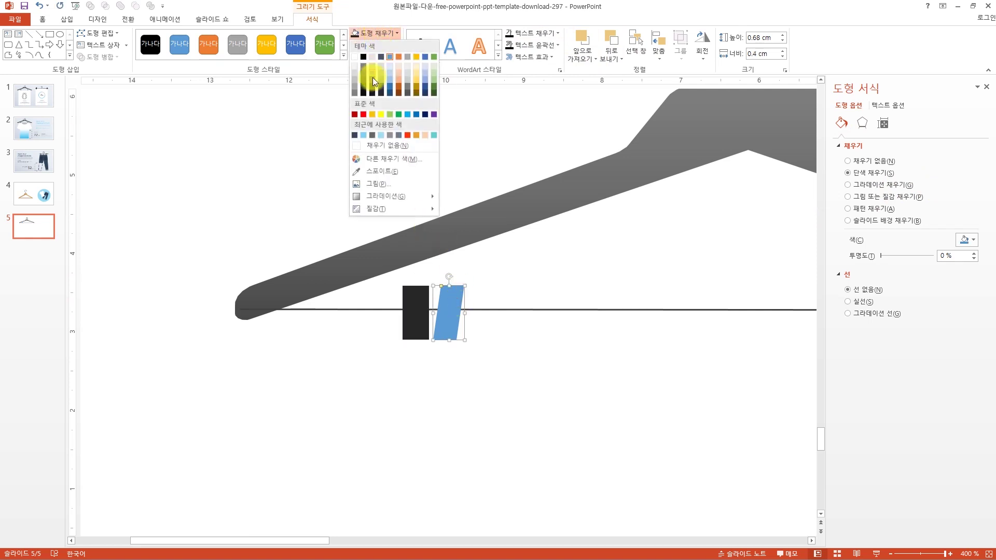
pyautogui.click(363, 93)
# Overlap the parallelogram with the rectangle to form a clip, and bring the rectangle in front of it
pyautogui.moveTo(464, 298); pyautogui.dragTo(411, 297)
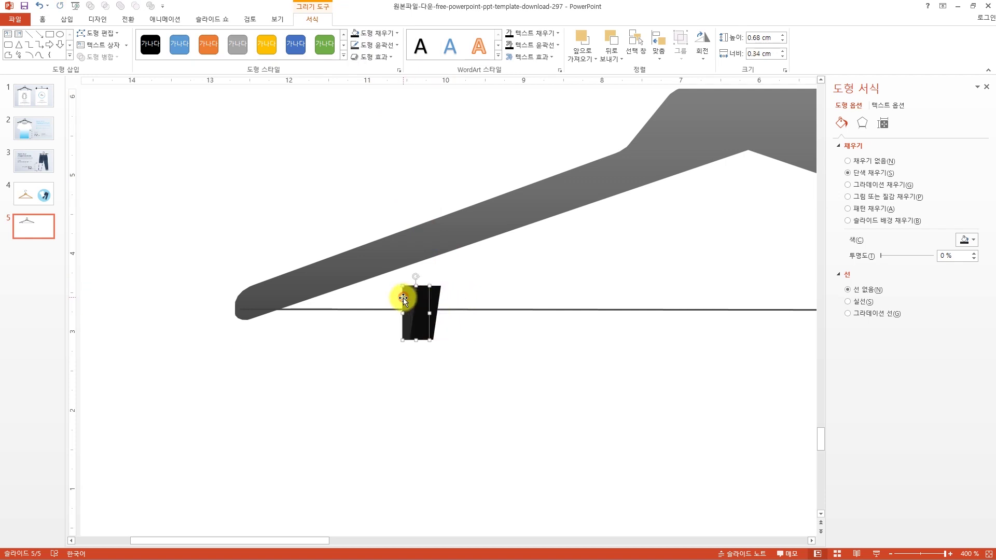
pyautogui.rightClick(404, 299)
pyautogui.click(521, 399)
pyautogui.click(422, 333)
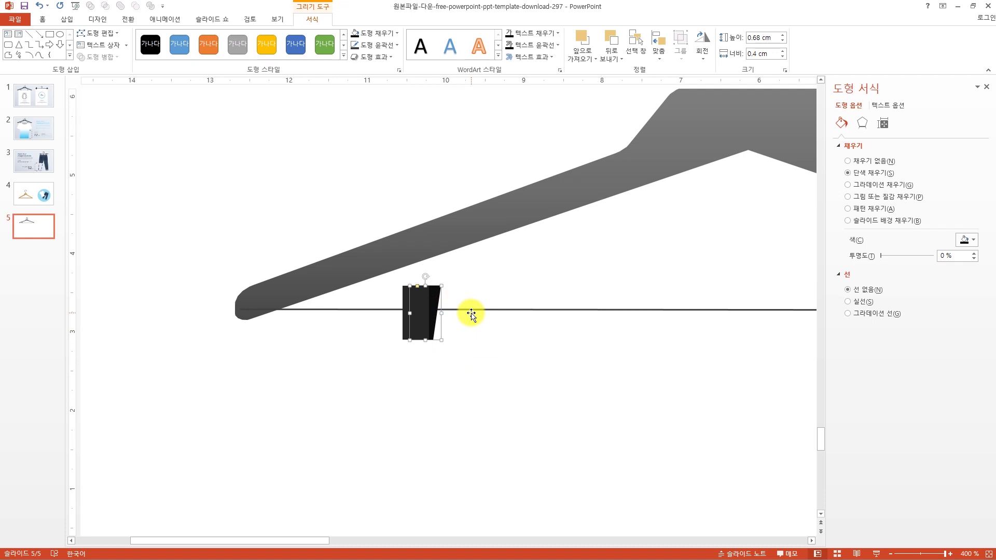
pyautogui.click(494, 404)
# Duplicate the finished clip and place the copy on the bar near the hanger's right end
pyautogui.scroll(-5, 494, 404)
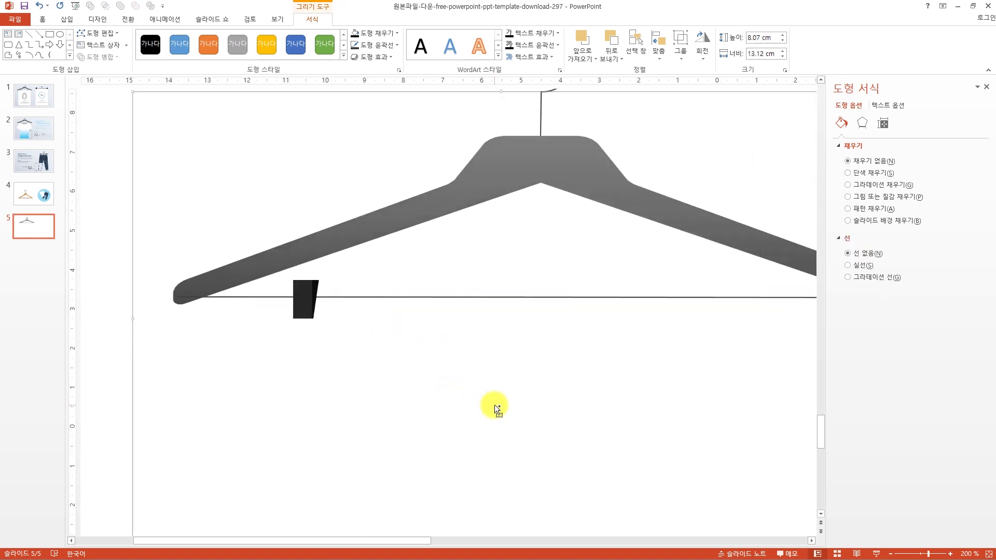
pyautogui.click(352, 438)
pyautogui.click(275, 262)
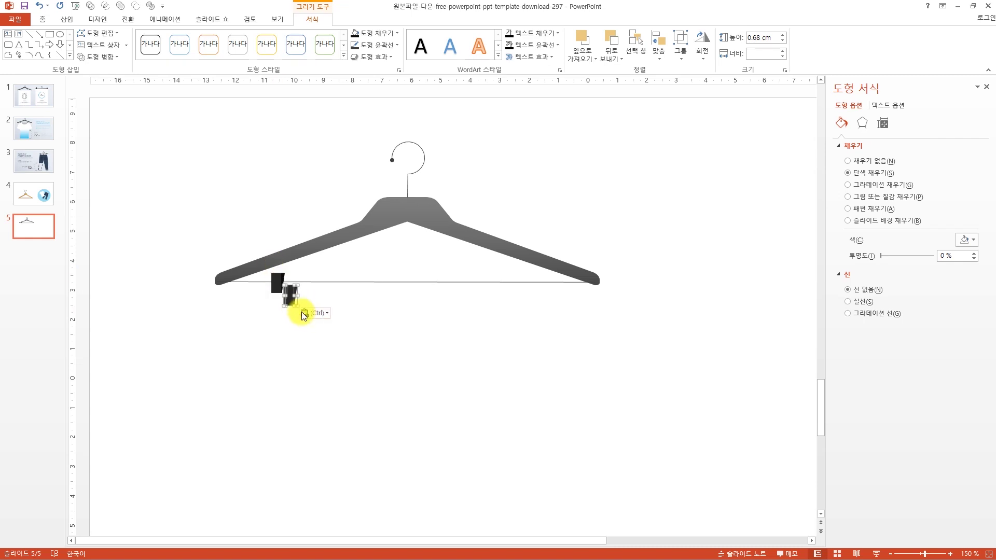
pyautogui.moveTo(289, 301); pyautogui.dragTo(521, 284)
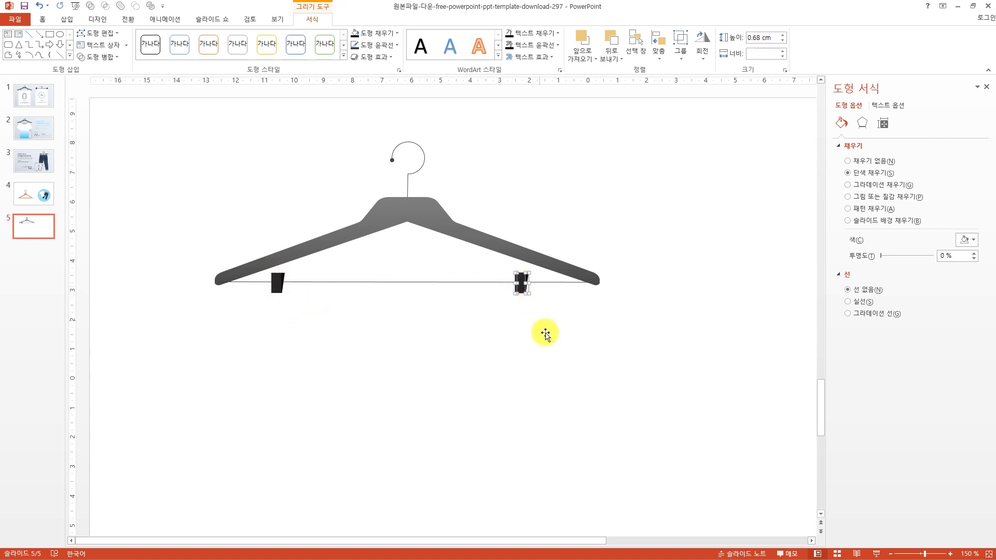
pyautogui.scroll(5, 598, 342)
pyautogui.click(557, 377)
pyautogui.scroll(-5, 489, 349)
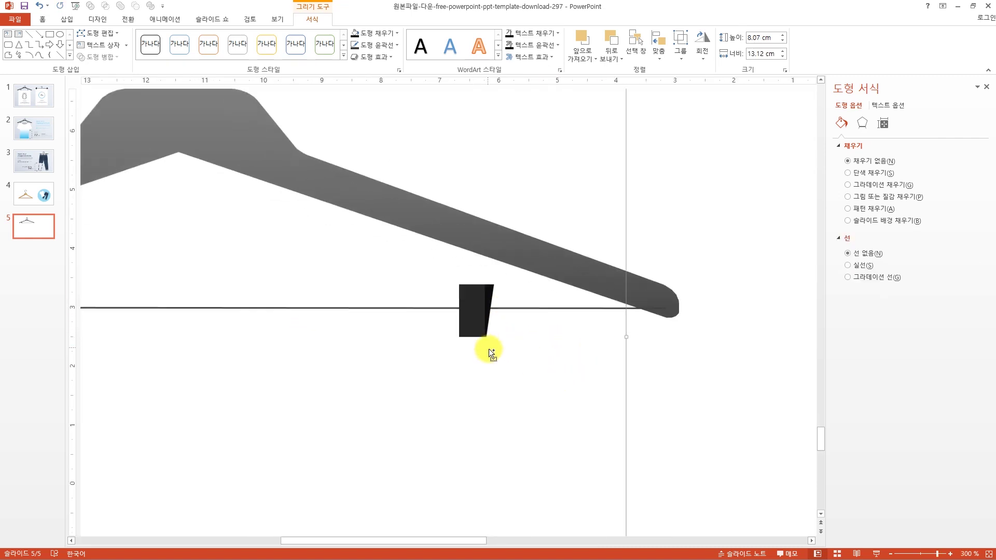
pyautogui.click(617, 453)
pyautogui.scroll(-1, 316, 323)
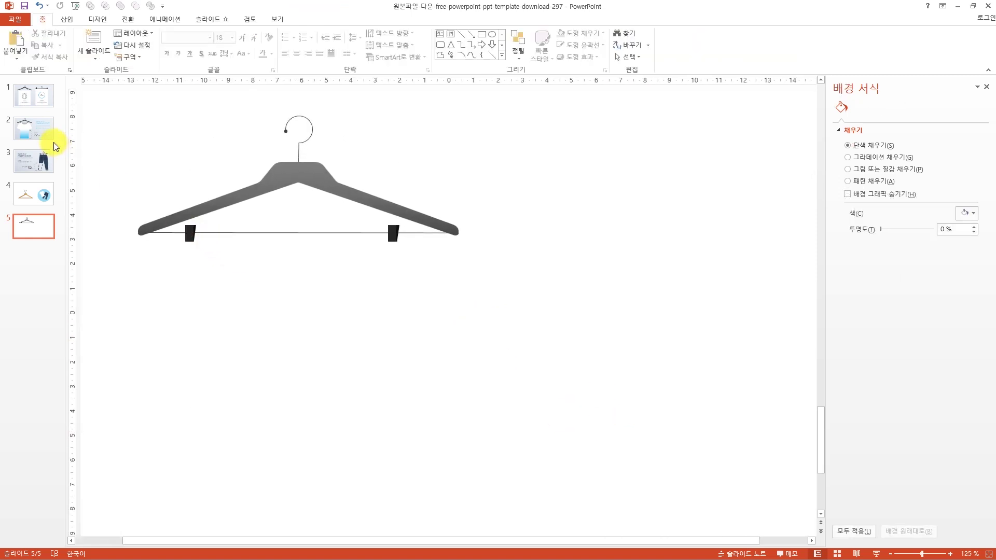
# Using slide 2's hanger as reference, draw a circle about 0.5 cm across over slide 5's left hanger arm and copy it onto the right arm
pyautogui.click(44, 131)
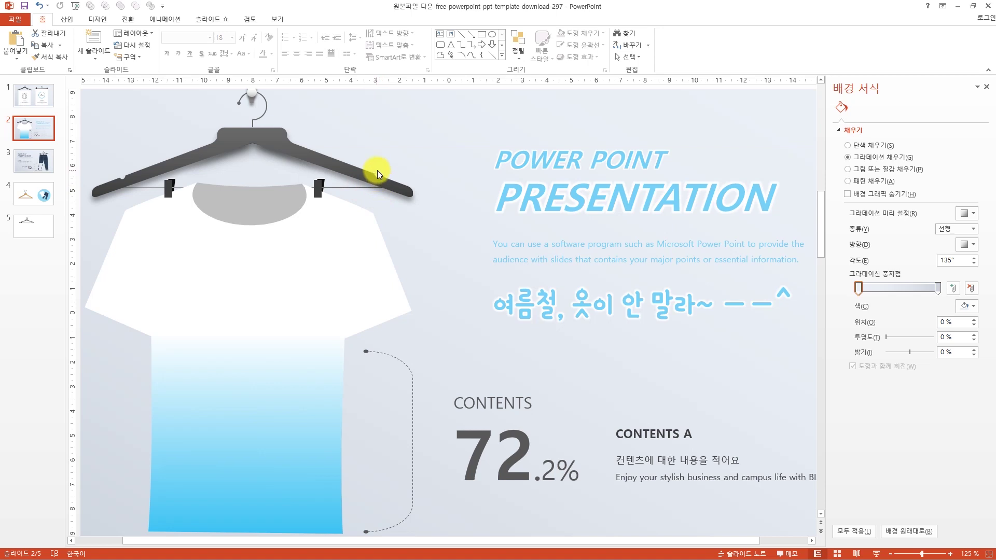
pyautogui.click(37, 193)
pyautogui.click(37, 225)
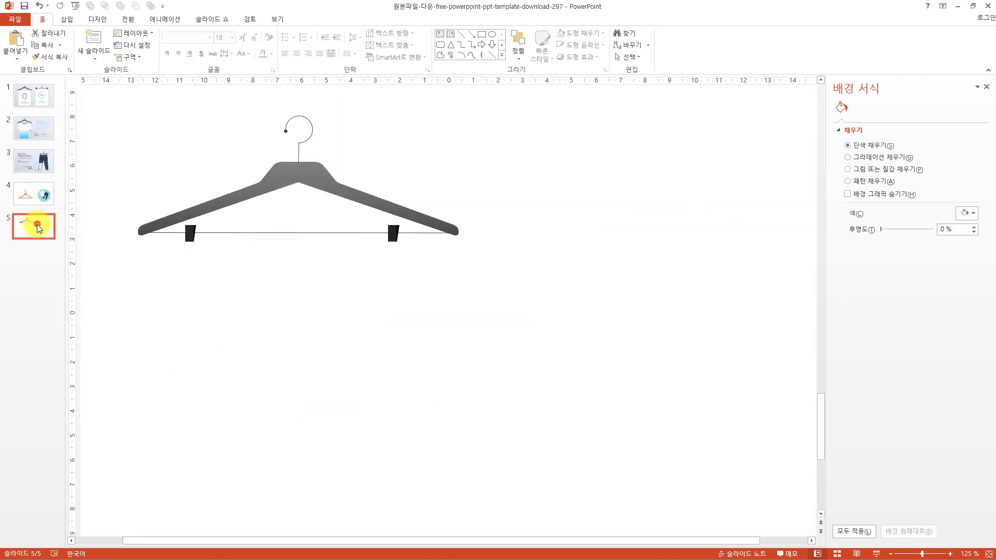
pyautogui.click(183, 164)
pyautogui.moveTo(170, 146); pyautogui.dragTo(420, 303)
pyautogui.click(125, 106)
pyautogui.click(73, 19)
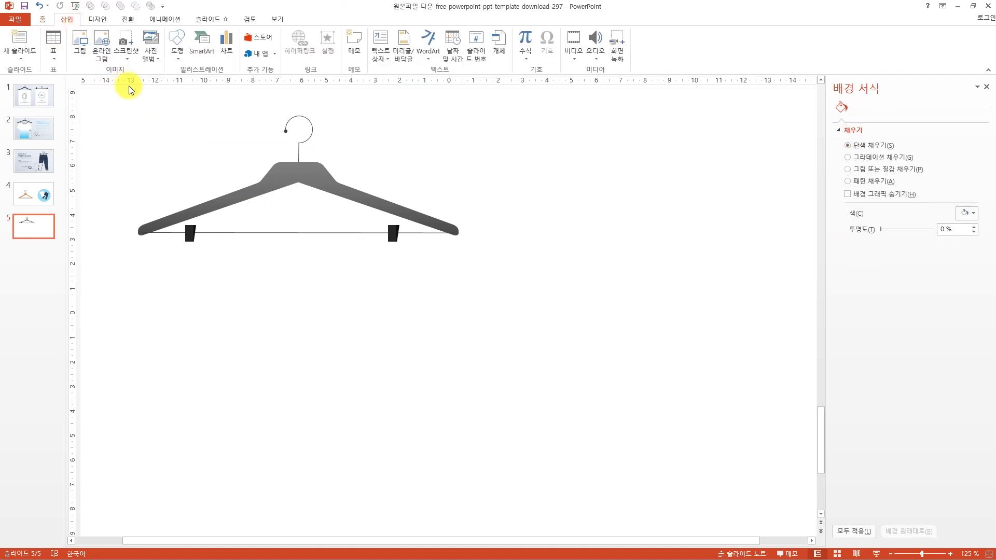
pyautogui.click(186, 57)
pyautogui.click(223, 81)
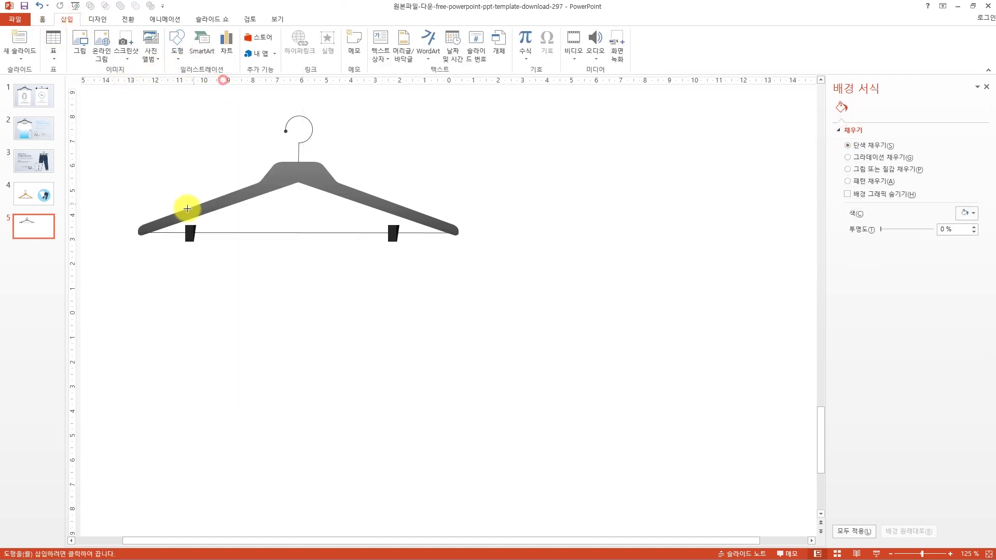
pyautogui.moveTo(180, 211); pyautogui.dragTo(170, 199)
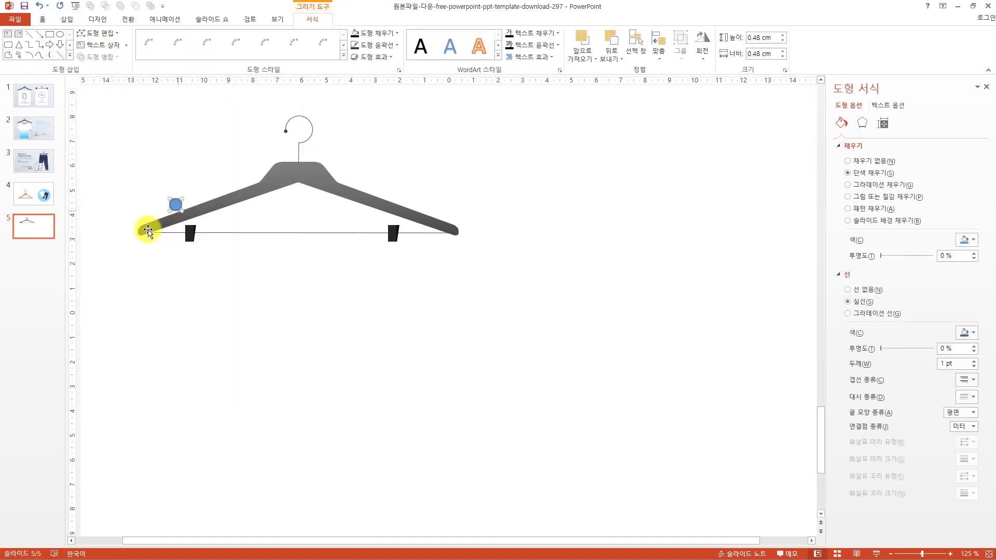
pyautogui.scroll(2, 193, 244)
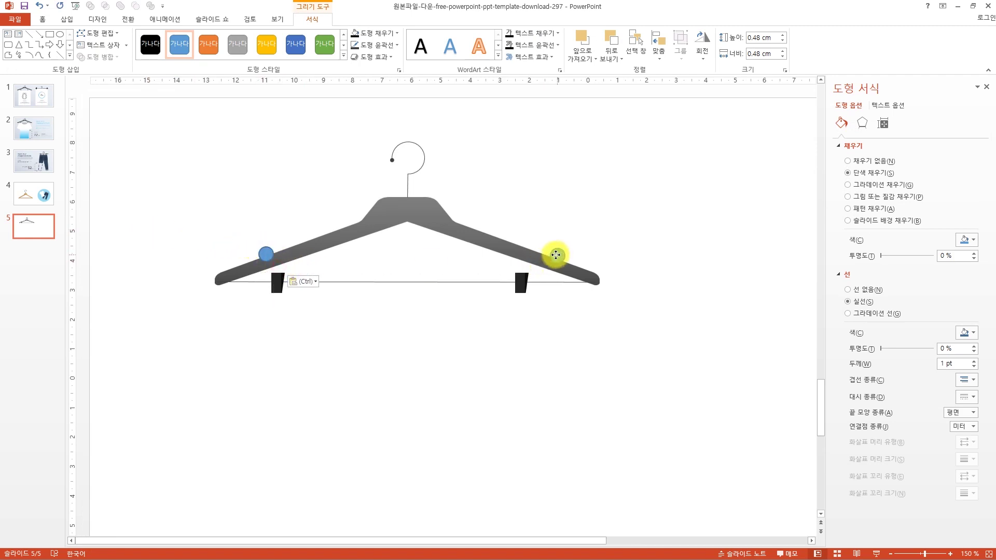
# Subtract both circles from the hanger body to cut a round notch into the upper edge of each arm
pyautogui.click(341, 240)
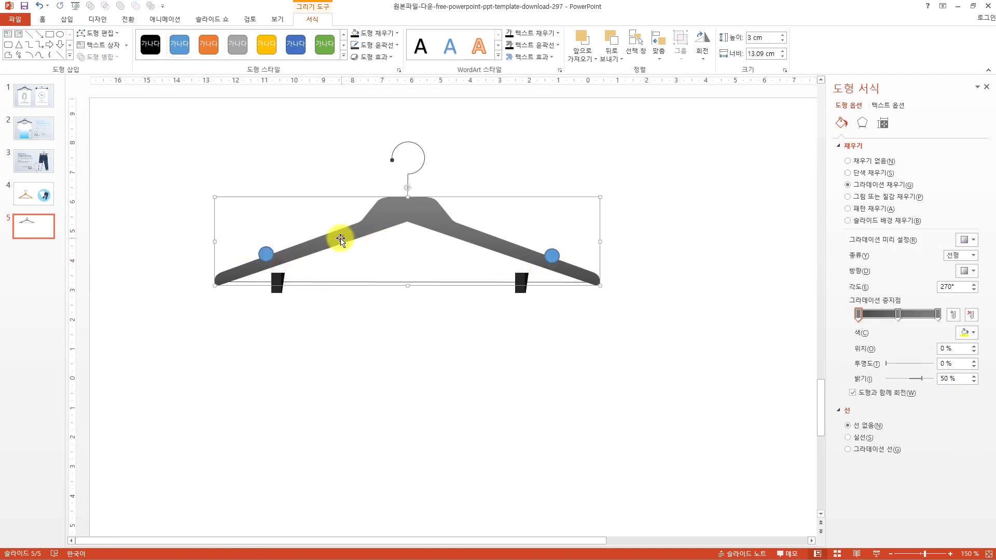
pyautogui.keyDown('shift'); pyautogui.click(262, 253); pyautogui.keyUp('shift')
pyautogui.click(118, 56)
pyautogui.click(108, 121)
pyautogui.keyDown('shift'); pyautogui.click(553, 252); pyautogui.keyUp('shift')
pyautogui.click(117, 57)
pyautogui.click(108, 121)
pyautogui.click(224, 139)
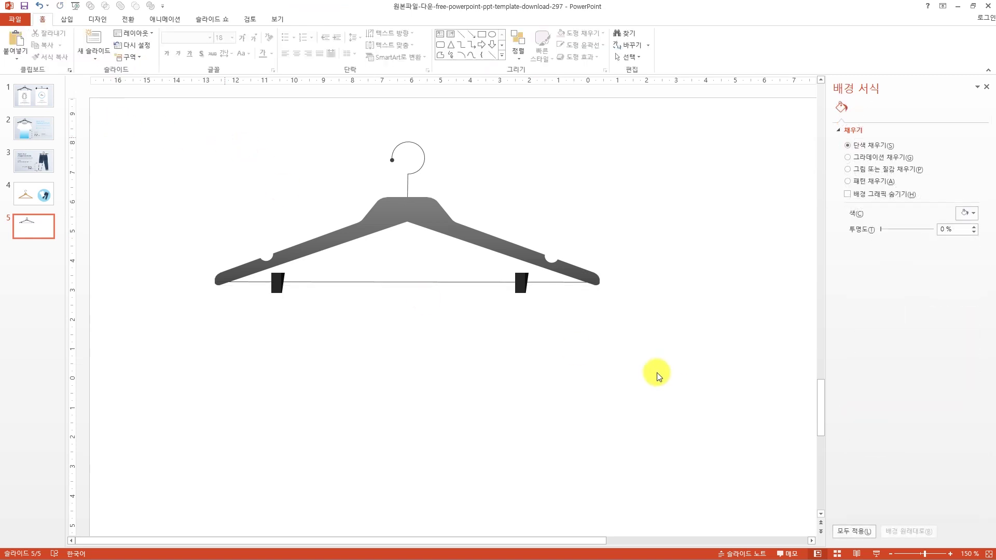
# Copy the picture of the T-shirt and jeans from slide 4 onto slide 5
pyautogui.click(38, 198)
pyautogui.scroll(-4, 706, 383)
pyautogui.click(657, 342)
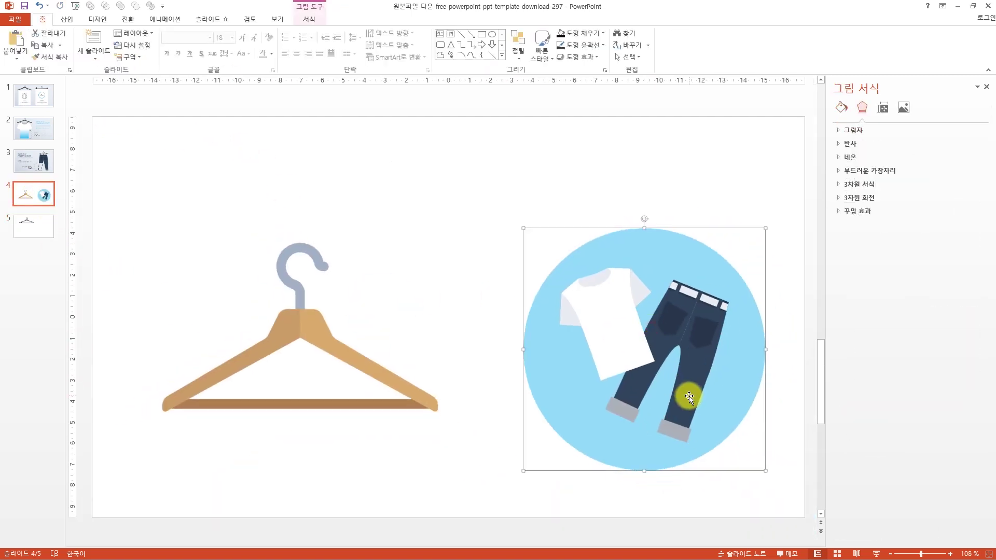
pyautogui.click(33, 226)
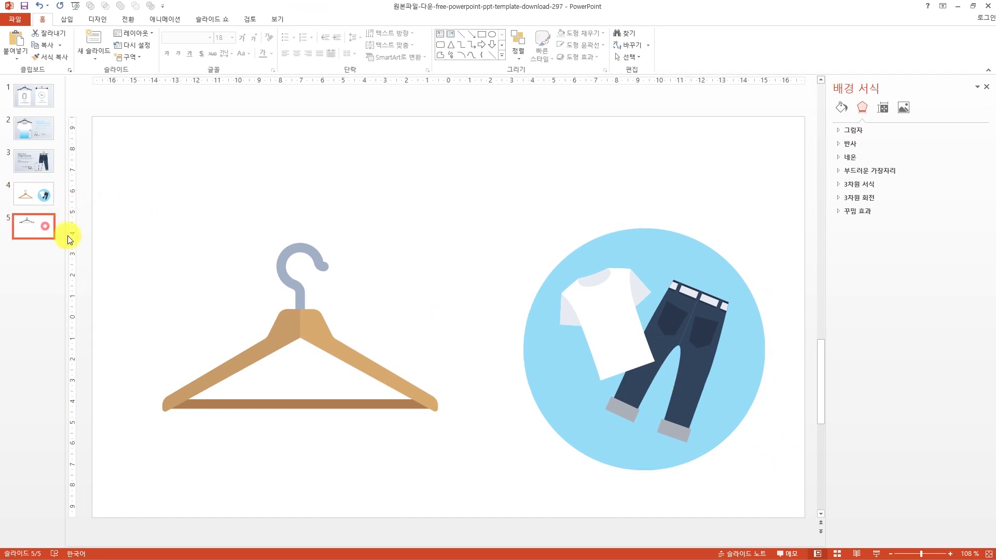
pyautogui.hotkey('ctrl', 'v')
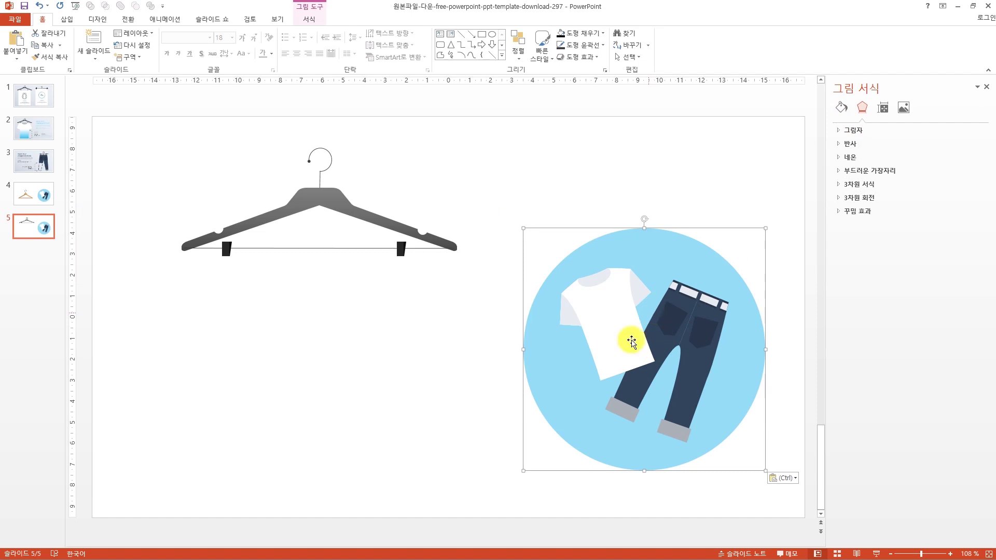
# Convert the pasted clothing picture into a drawing object and delete its blue background circle
pyautogui.rightClick(683, 289)
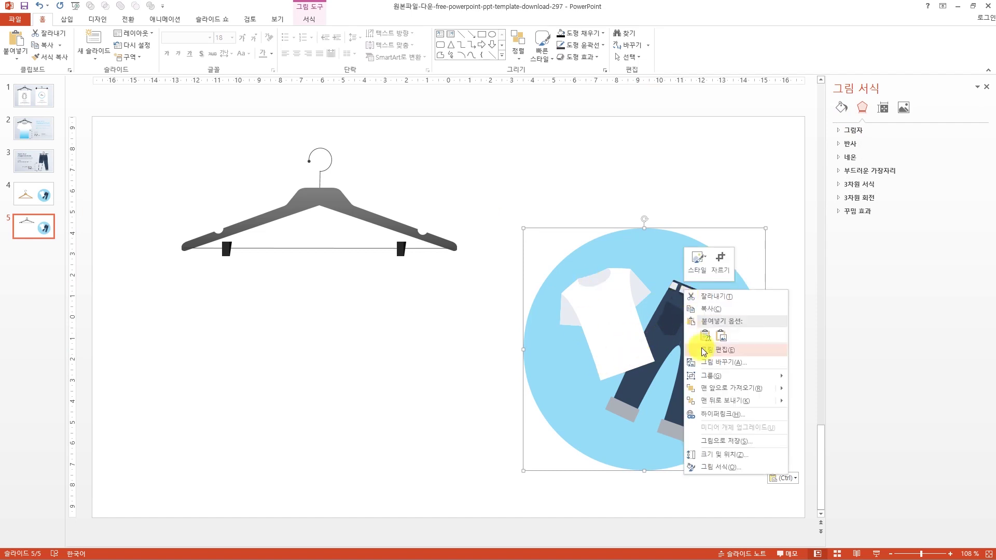
pyautogui.moveTo(732, 375)
pyautogui.click(829, 402)
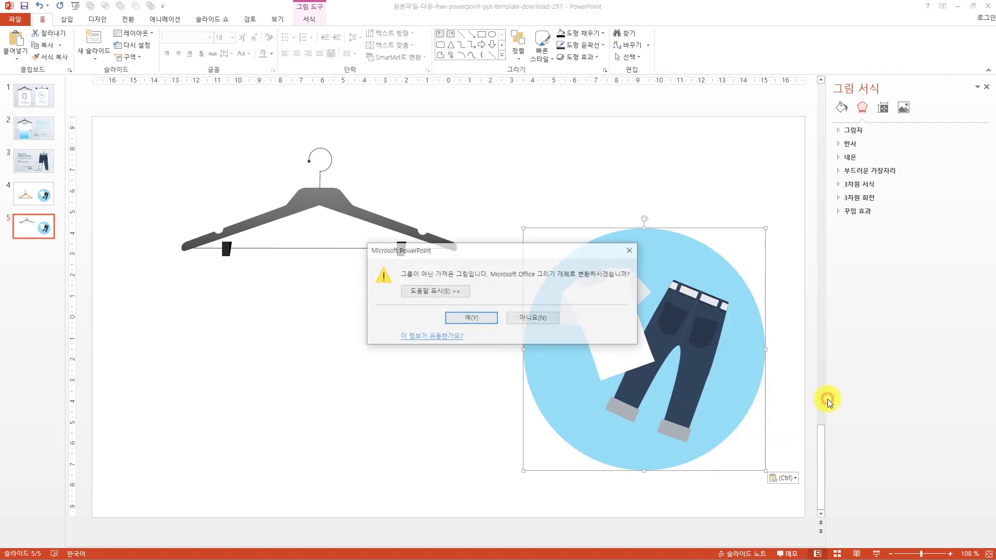
pyautogui.press('Return')
pyautogui.click(596, 272)
pyautogui.press('Delete')
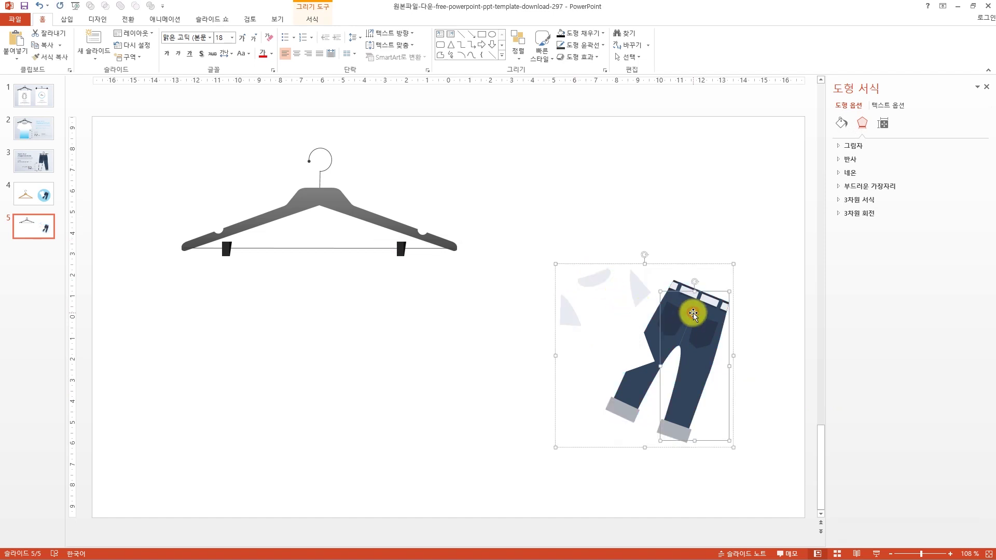
# Move the remaining clothing graphic up and left, and ungroup it into separate shapes
pyautogui.click(666, 263)
pyautogui.click(634, 282)
pyautogui.moveTo(634, 282); pyautogui.dragTo(576, 261)
pyautogui.rightClick(577, 262)
pyautogui.moveTo(633, 322)
pyautogui.click(688, 335)
# Delete all the shapes that make up the jeans, leaving only the T-shirt pieces
pyautogui.click(727, 449)
pyautogui.click(643, 287)
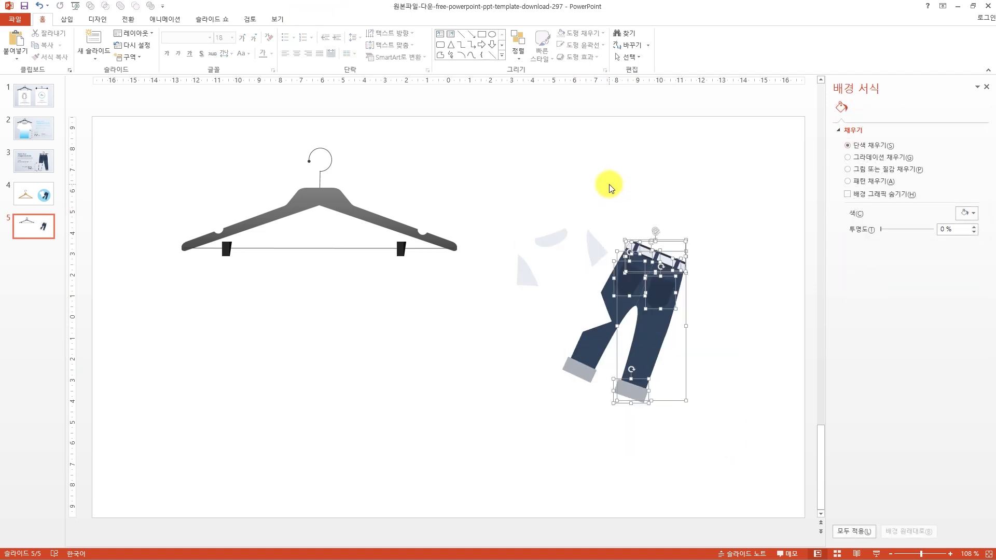
pyautogui.press('Delete')
pyautogui.click(631, 278)
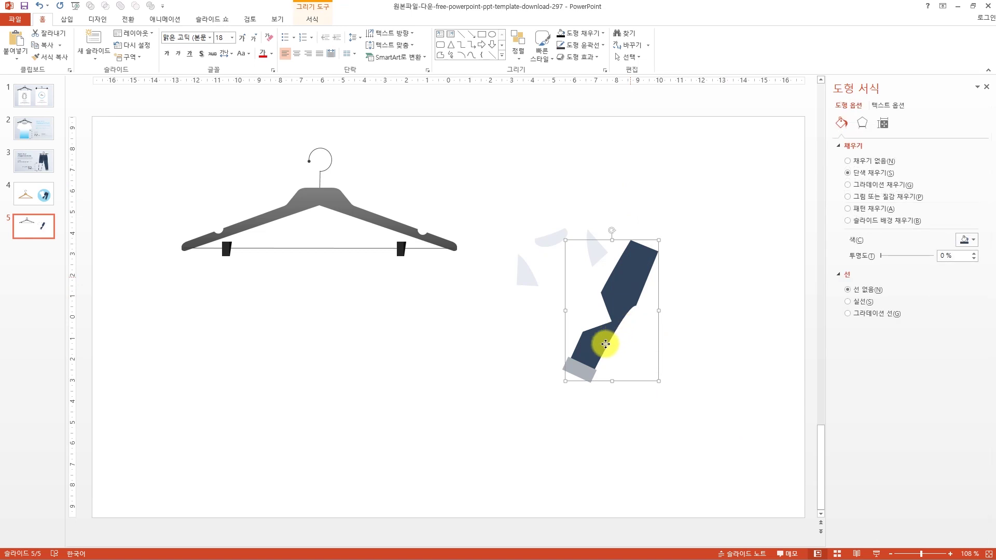
pyautogui.press('Delete')
pyautogui.click(643, 343)
# Fill the slide background with a solid light grey theme shade so the white shirt stands out
pyautogui.moveTo(670, 393); pyautogui.dragTo(493, 124)
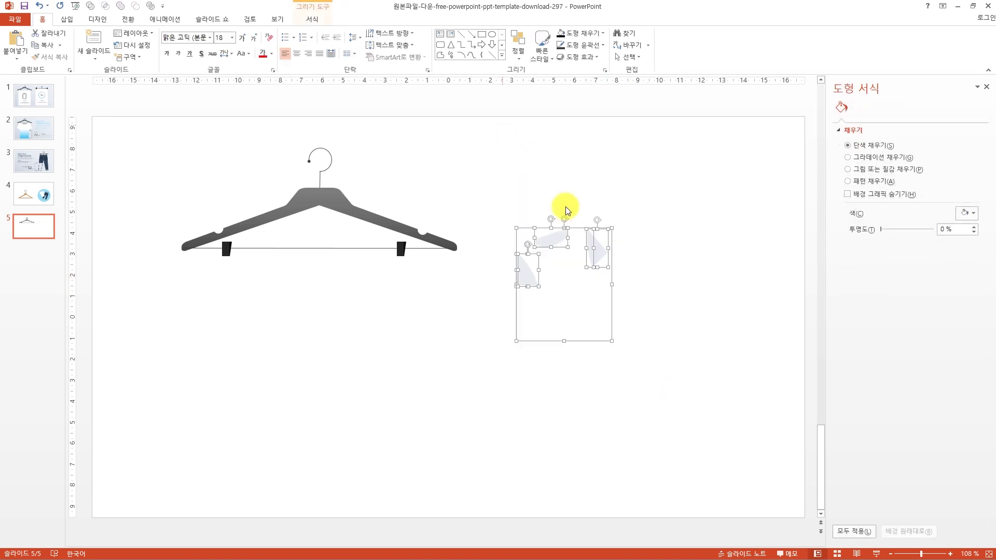
pyautogui.scroll(5, 589, 296)
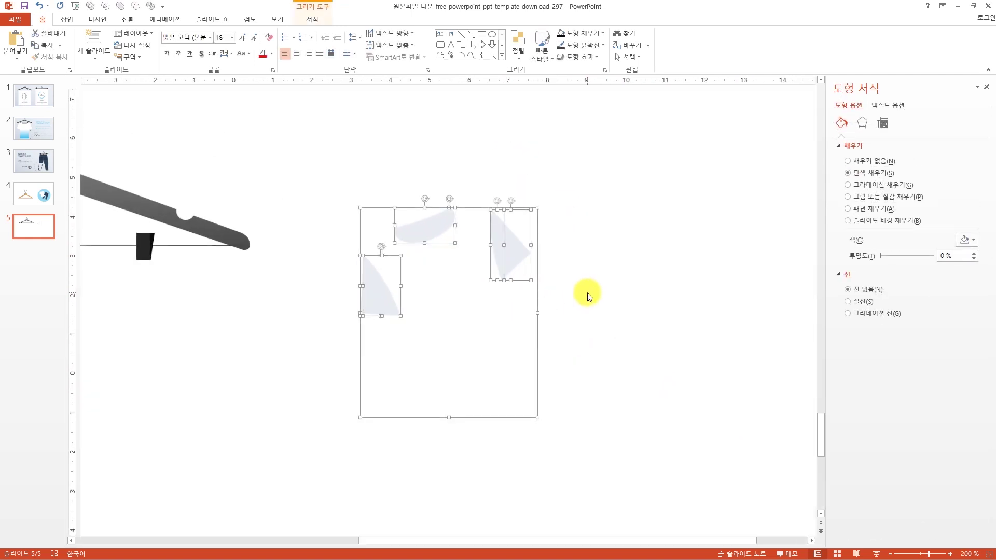
pyautogui.click(637, 280)
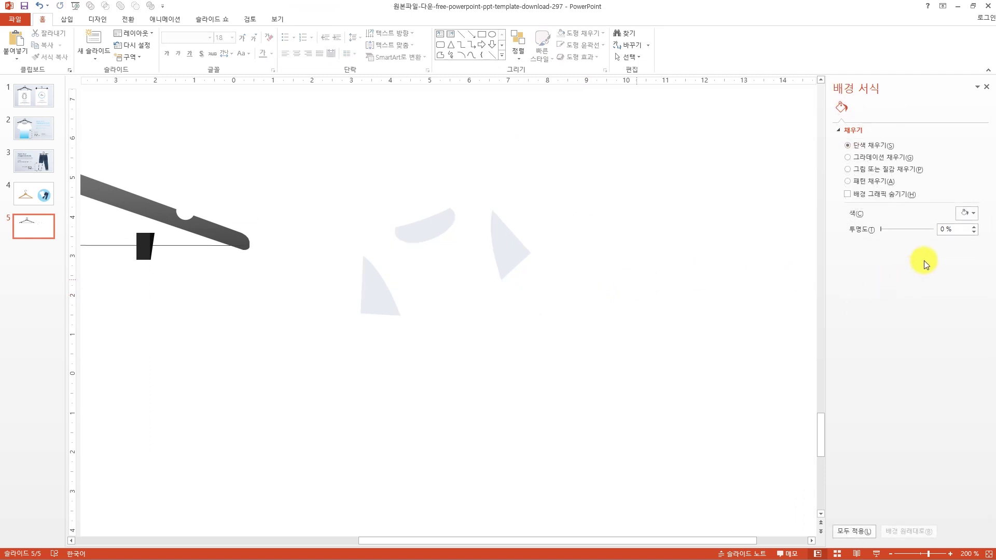
pyautogui.click(965, 213)
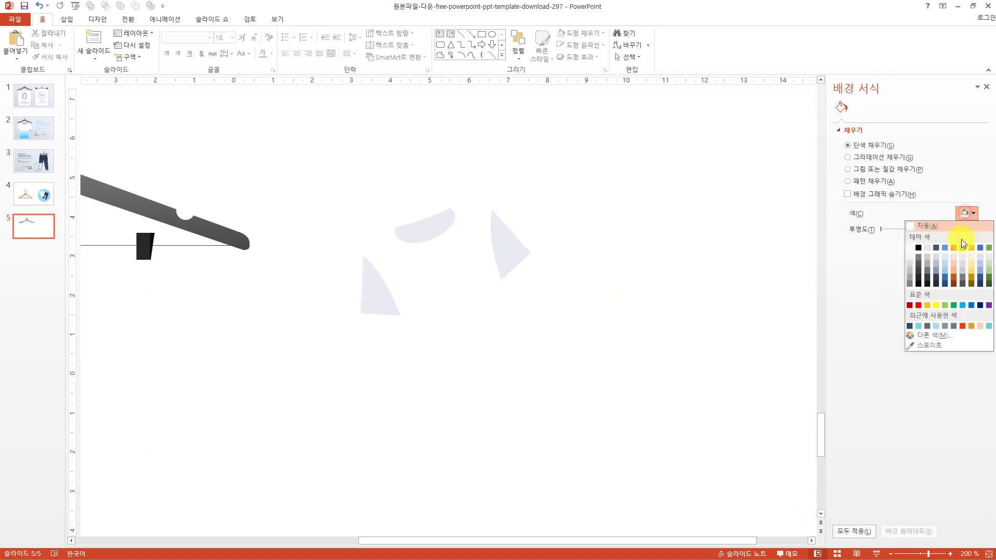
pyautogui.click(911, 262)
# Pull the pale sleeve shading pieces away from both sides of the T-shirt
pyautogui.click(449, 271)
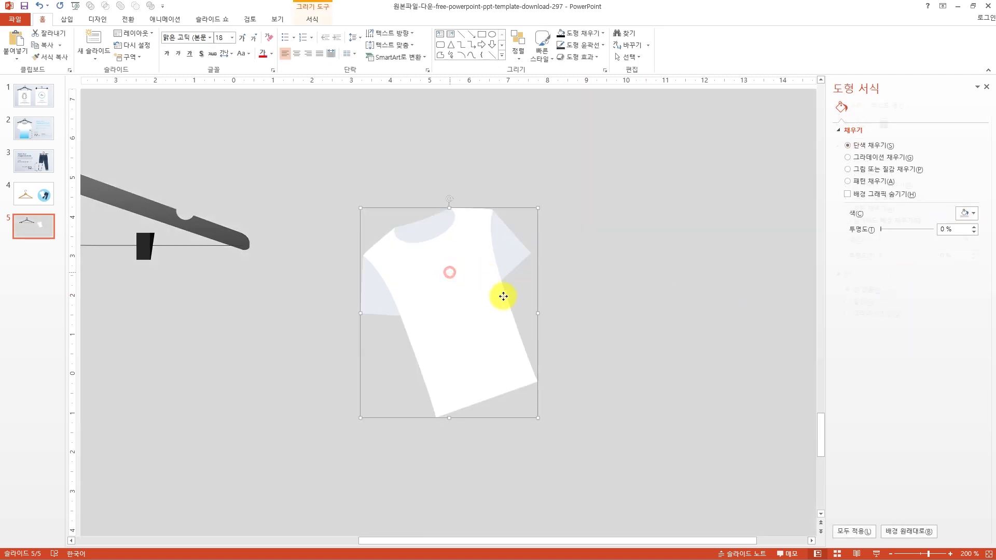
pyautogui.click(518, 243)
pyautogui.moveTo(517, 243); pyautogui.dragTo(540, 232)
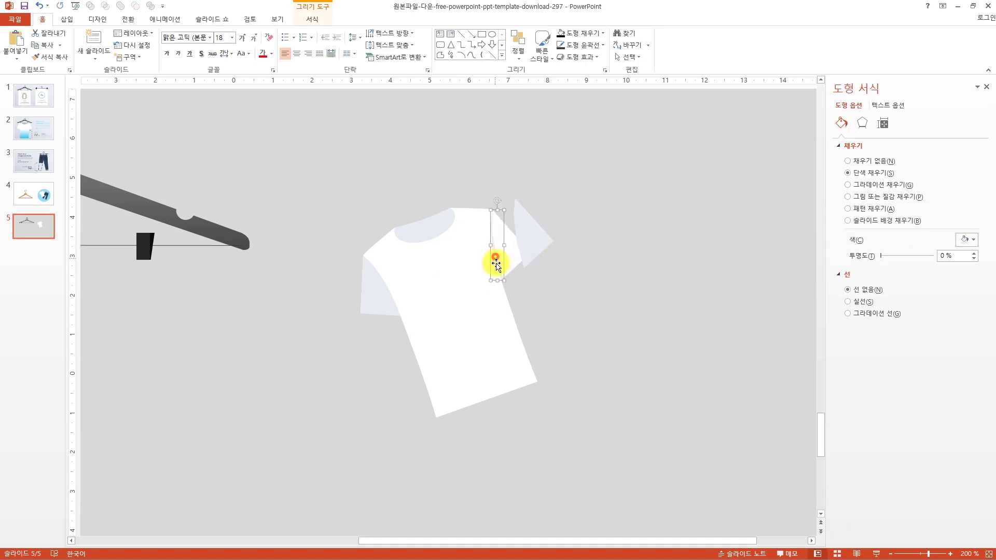
pyautogui.click(534, 240)
pyautogui.click(380, 289)
pyautogui.moveTo(381, 306); pyautogui.dragTo(342, 318)
pyautogui.moveTo(392, 298); pyautogui.dragTo(349, 322)
# Separate the upper white shirt layer from the one beneath and delete it together with the left sleeve's shading
pyautogui.moveTo(456, 284); pyautogui.dragTo(279, 378)
pyautogui.moveTo(443, 301); pyautogui.dragTo(472, 366)
pyautogui.hotkey('ctrl', 'z')
pyautogui.click(313, 295)
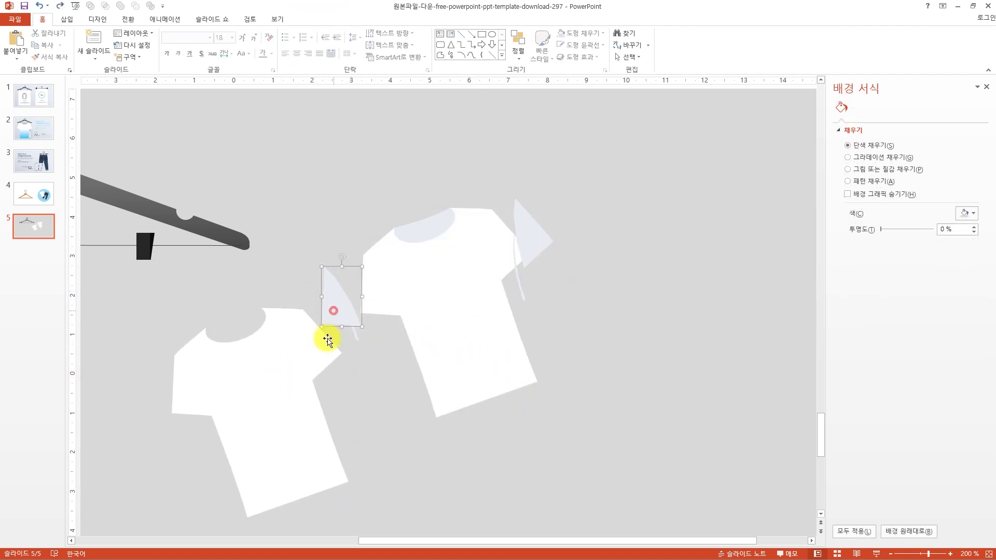
pyautogui.click(332, 319)
pyautogui.keyDown('shift'); pyautogui.click(289, 374); pyautogui.keyUp('shift')
pyautogui.press('Delete')
# Delete the remaining shading slivers beside the left and right sleeves
pyautogui.moveTo(384, 381); pyautogui.dragTo(317, 270)
pyautogui.press('Delete')
pyautogui.moveTo(649, 336); pyautogui.dragTo(496, 138)
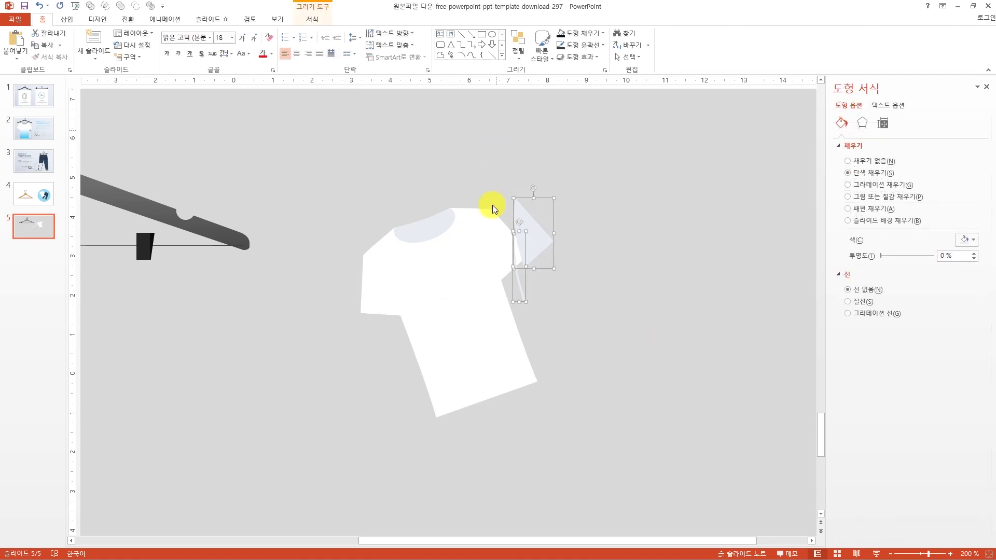
pyautogui.press('Delete')
# Group the white shirt shape with its pale collar piece
pyautogui.click(463, 305)
pyautogui.click(438, 224)
pyautogui.click(457, 282)
pyautogui.keyDown('shift'); pyautogui.click(430, 227); pyautogui.keyUp('shift')
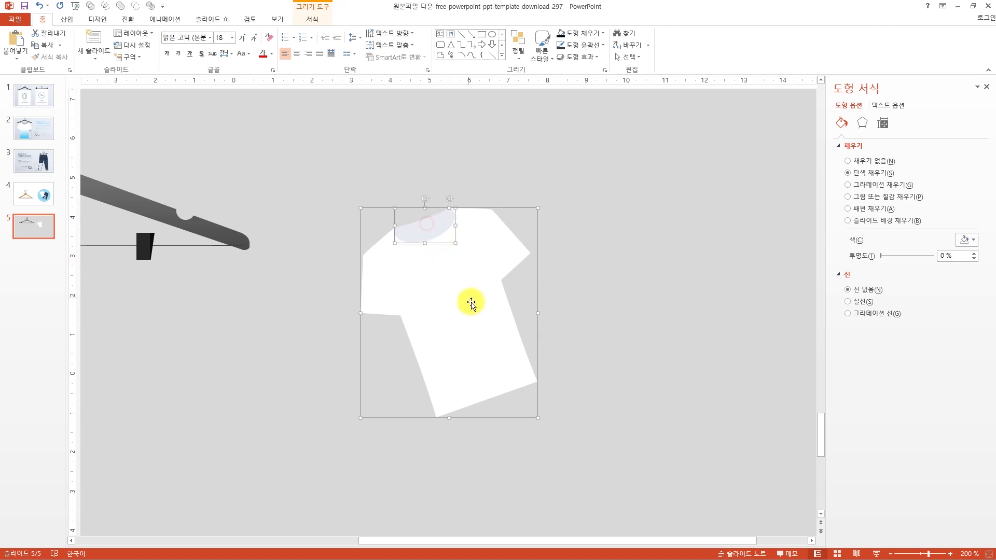
pyautogui.rightClick(439, 224)
pyautogui.moveTo(490, 283)
pyautogui.click(552, 284)
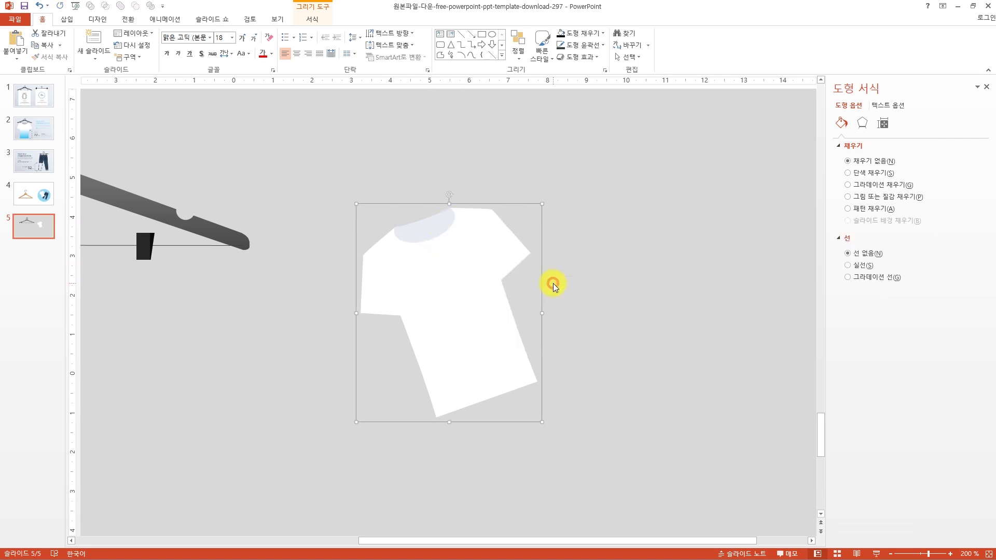
# Rotate the shirt group 30° clockwise and move it right, clear of the leftover collar piece
pyautogui.hotkey('alt', 'Right')
pyautogui.hotkey('alt', 'Right')
pyautogui.moveTo(483, 286); pyautogui.dragTo(680, 333)
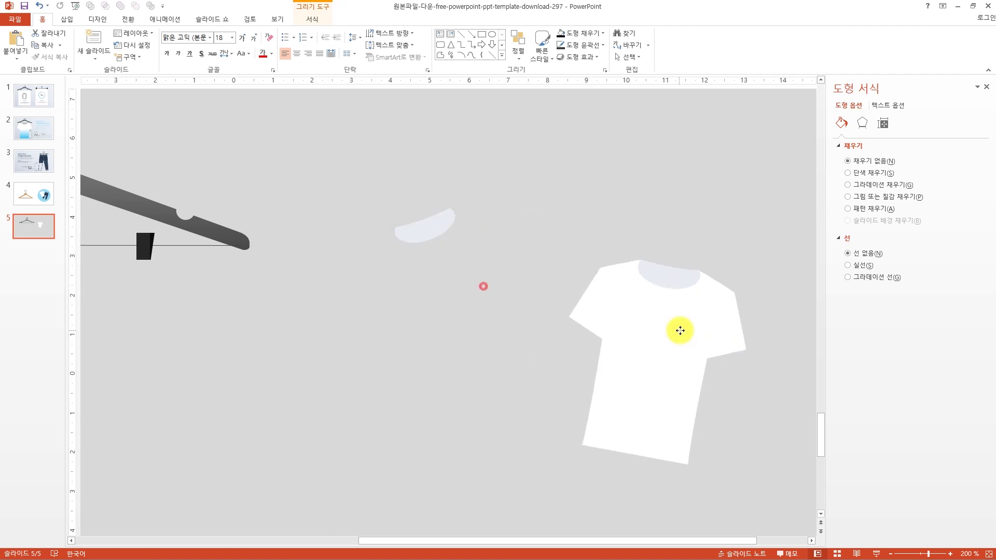
# Delete the leftover collar piece and rotate the shirt group slightly counterclockwise until the shirt stands upright
pyautogui.click(429, 227)
pyautogui.press('Delete')
pyautogui.click(623, 323)
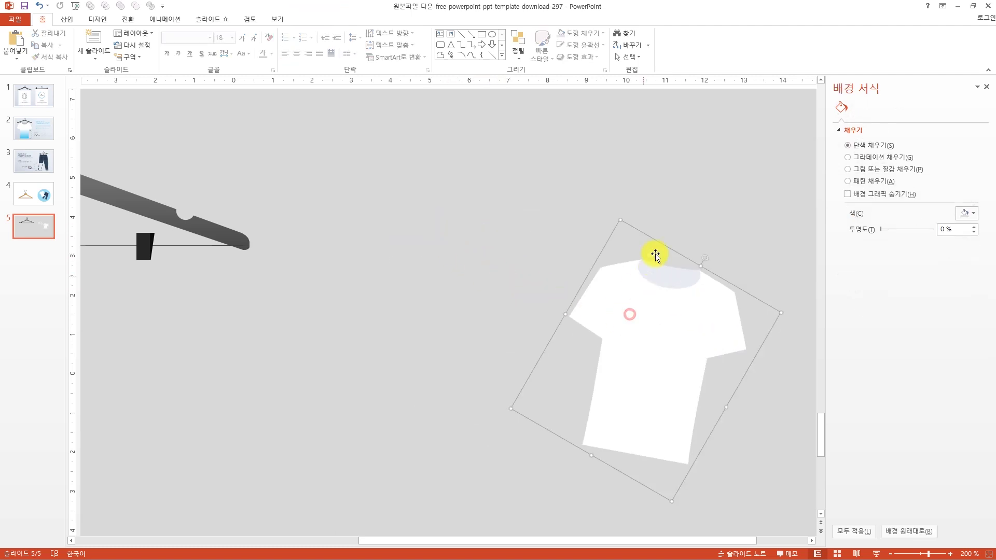
pyautogui.moveTo(703, 259); pyautogui.dragTo(684, 257)
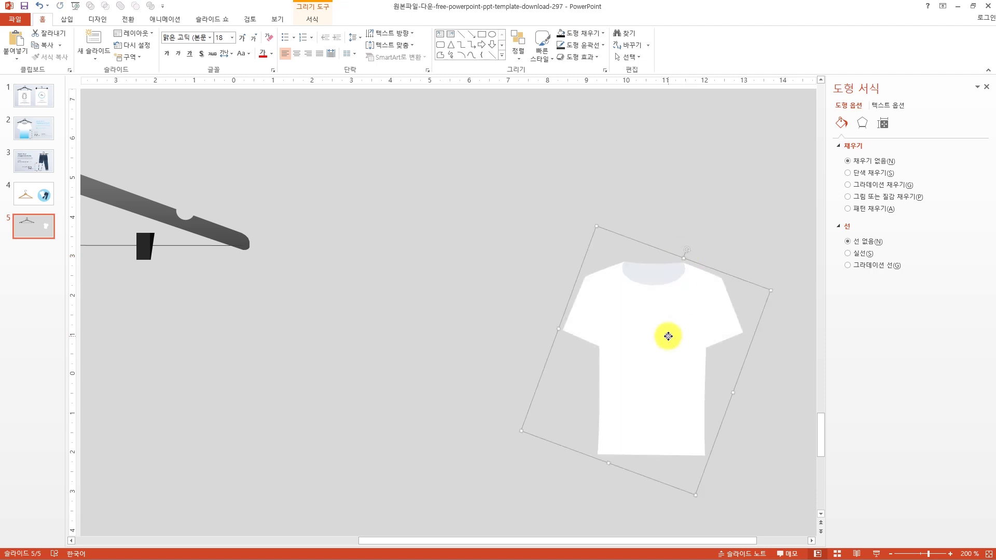
# Ungroup the upright shirt into its body and collar shapes
pyautogui.rightClick(669, 335)
pyautogui.moveTo(695, 397)
pyautogui.click(724, 200)
pyautogui.click(664, 331)
pyautogui.click(664, 332)
pyautogui.rightClick(664, 332)
pyautogui.click(625, 160)
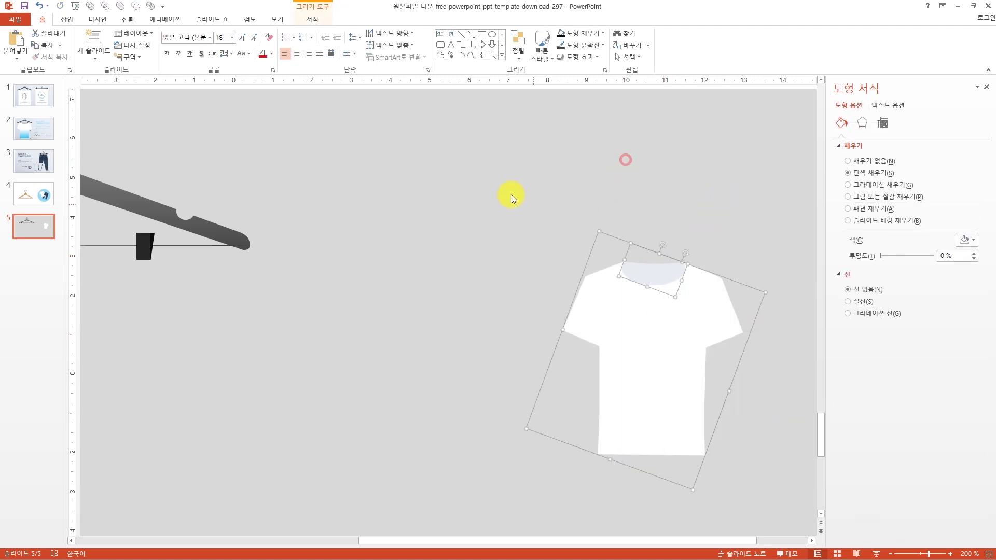
# Undo the ungrouping of the shirt and move the whole shirt group toward the hanger
pyautogui.click(506, 189)
pyautogui.hotkey('ctrl', 'z')
pyautogui.click(671, 340)
pyautogui.moveTo(643, 342); pyautogui.dragTo(192, 321)
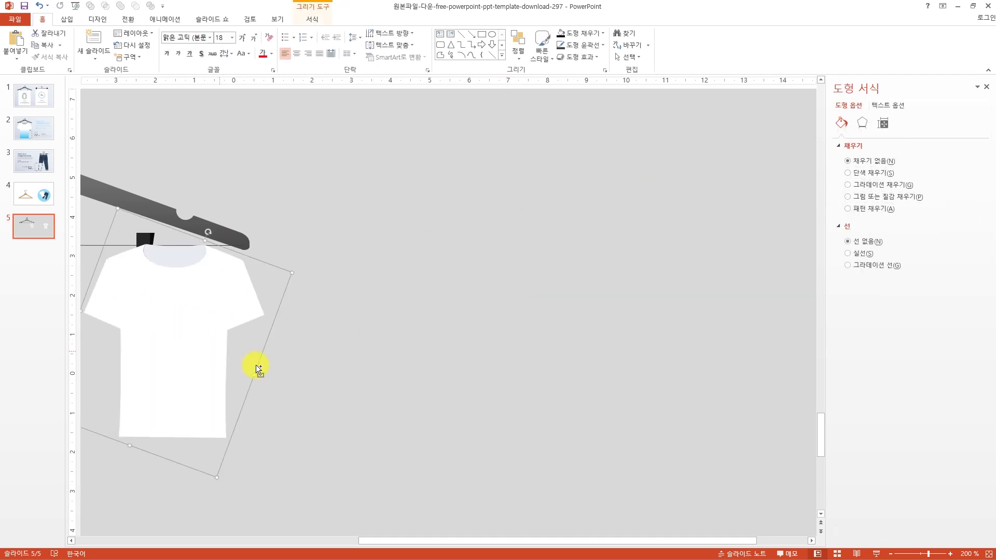
# Enlarge the shirt group to about the hanger's width and place it directly beneath the hanger
pyautogui.scroll(-5, 257, 367)
pyautogui.moveTo(442, 280); pyautogui.dragTo(277, 285)
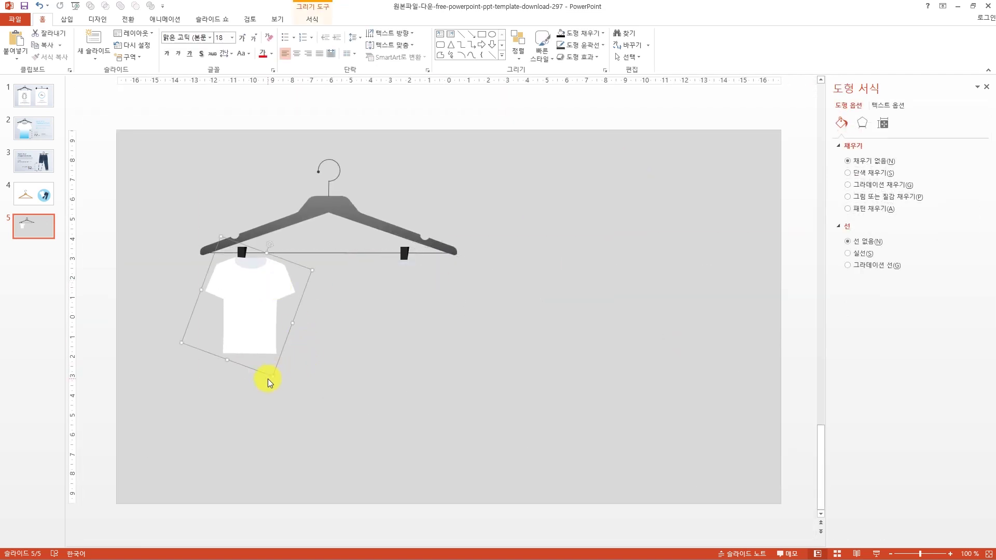
pyautogui.moveTo(270, 378); pyautogui.dragTo(372, 550)
pyautogui.moveTo(354, 469); pyautogui.dragTo(351, 333)
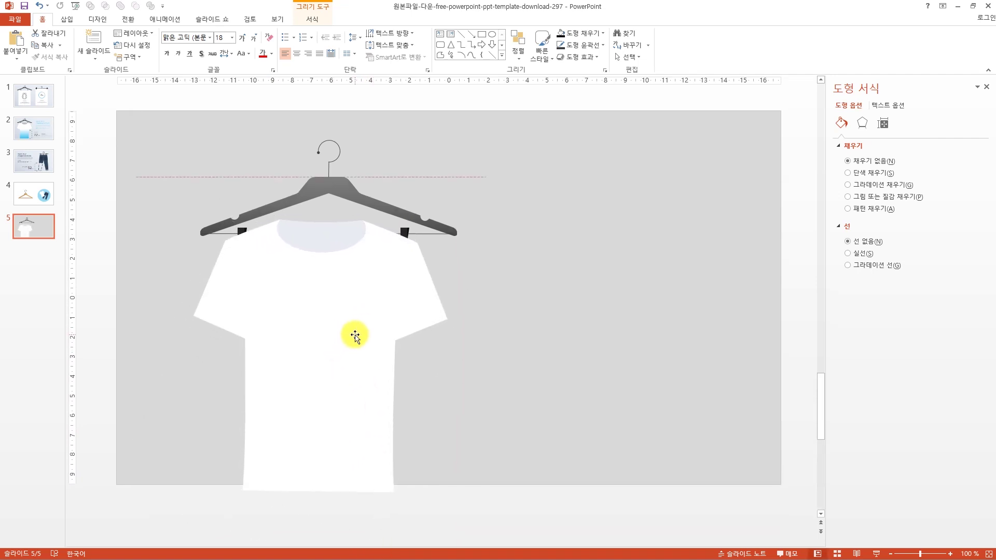
# Bring both black hanger clips to the front so they overlap the shirt
pyautogui.scroll(1, 352, 334)
pyautogui.scroll(4, 271, 263)
pyautogui.click(277, 134)
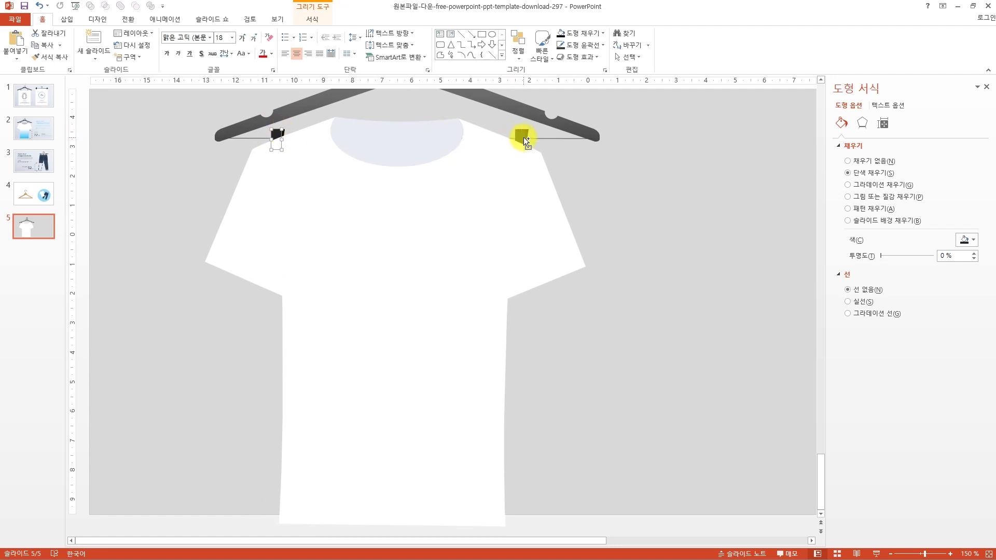
pyautogui.keyDown('shift'); pyautogui.click(521, 134); pyautogui.keyUp('shift')
pyautogui.rightClick(520, 134)
pyautogui.moveTo(568, 206)
pyautogui.click(630, 207)
pyautogui.click(606, 262)
# Shift the shirt group slightly right and nudge it vertically so its shoulders sit under both clips
pyautogui.click(462, 221)
pyautogui.moveTo(482, 229); pyautogui.dragTo(493, 237)
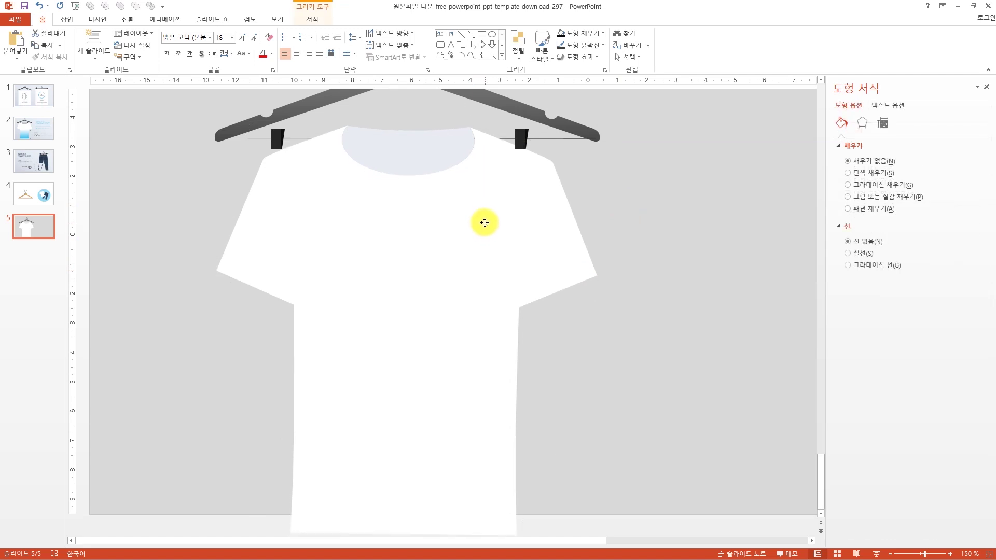
pyautogui.press('Up')
pyautogui.press('Up')
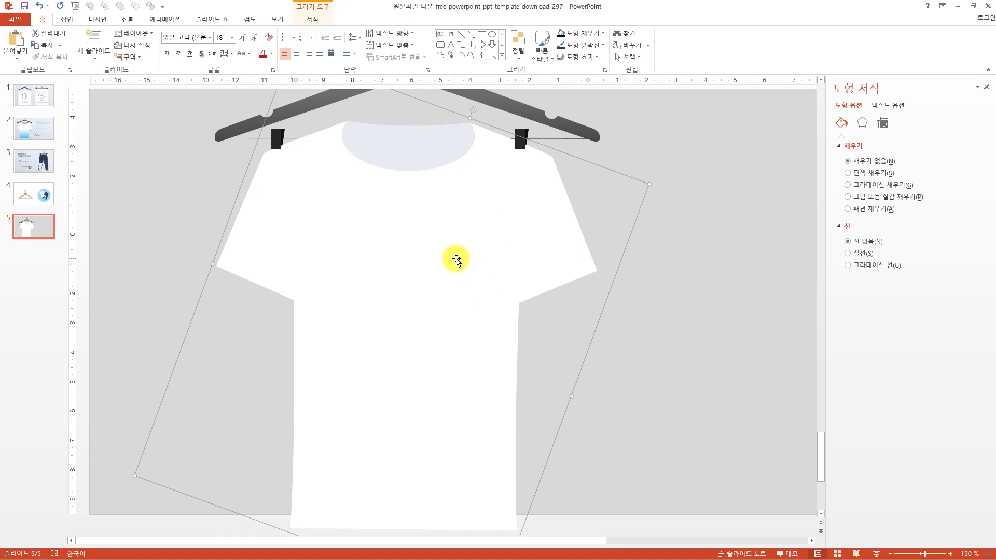
# Select the hanger together with the shirt and shift them slightly left and down on the slide
pyautogui.keyDown('ctrl'); pyautogui.scroll(-4, 459, 275); pyautogui.keyUp('ctrl')
pyautogui.click(507, 244)
pyautogui.keyDown('ctrl'); pyautogui.scroll(-1, 360, 235); pyautogui.keyUp('ctrl')
pyautogui.keyDown('ctrl'); pyautogui.scroll(-1, 359, 234); pyautogui.keyUp('ctrl')
pyautogui.moveTo(189, 166); pyautogui.dragTo(530, 483)
pyautogui.moveTo(386, 304); pyautogui.dragTo(377, 313)
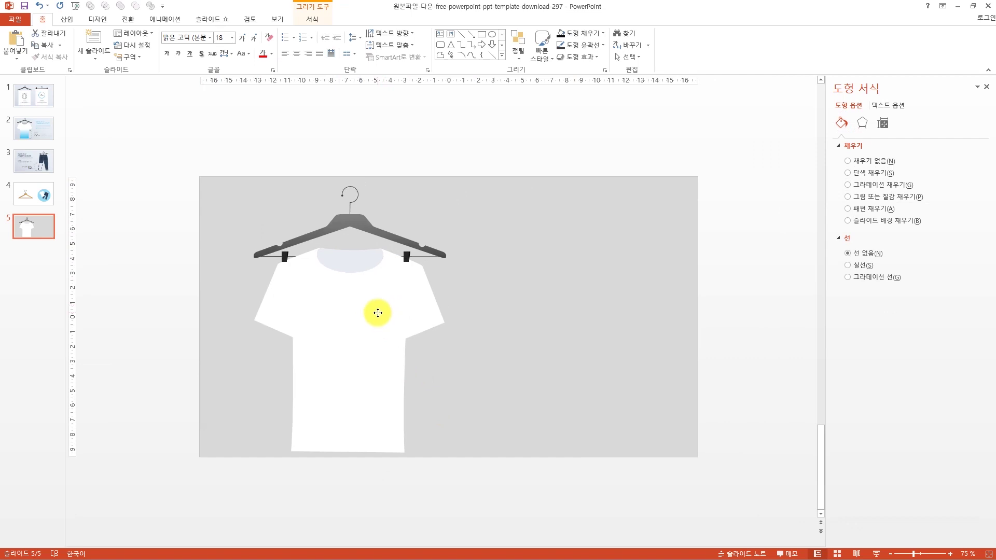
pyautogui.click(543, 412)
# Ungroup the hanging shirt into its body and collar shapes
pyautogui.keyDown('ctrl'); pyautogui.scroll(3, 420, 498); pyautogui.keyUp('ctrl')
pyautogui.click(329, 445)
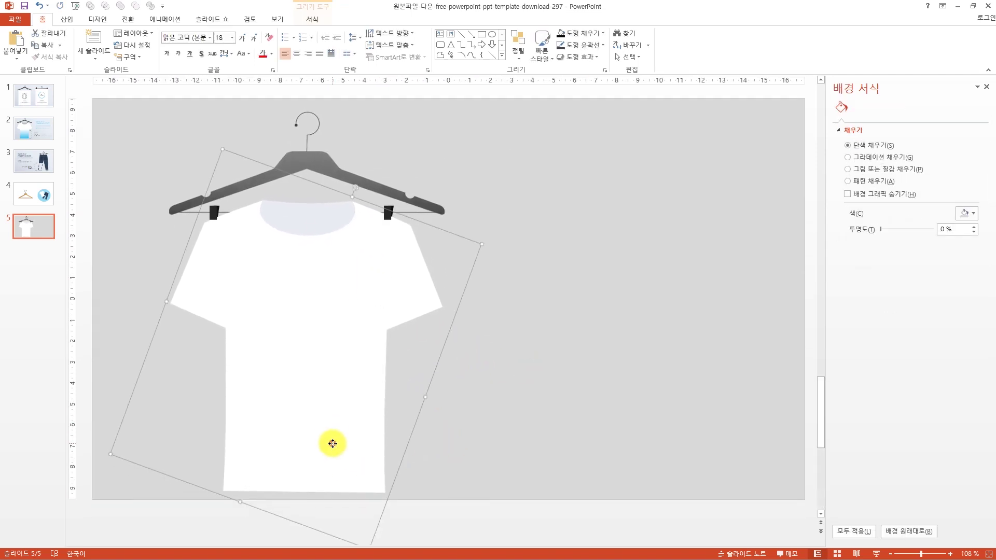
pyautogui.rightClick(306, 311)
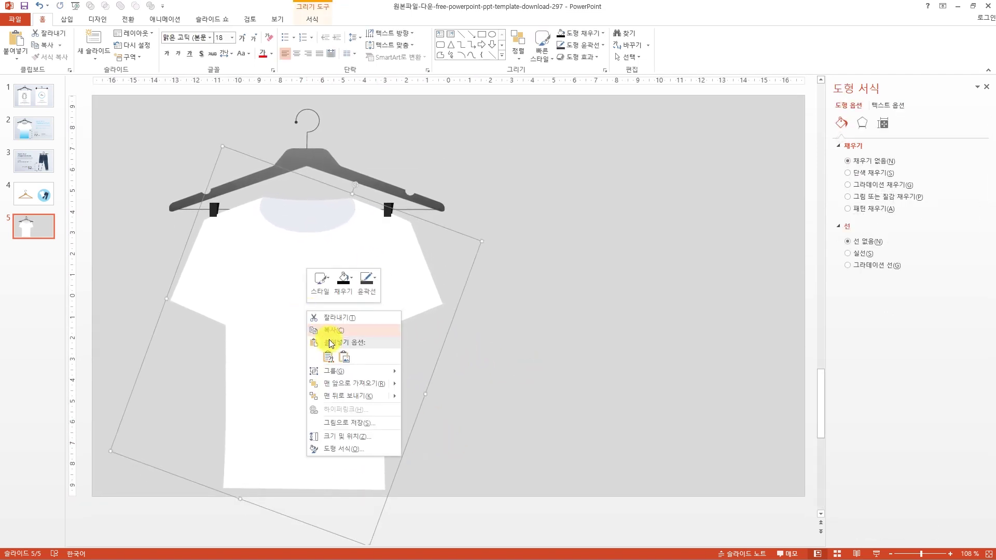
pyautogui.moveTo(380, 377)
pyautogui.click(455, 398)
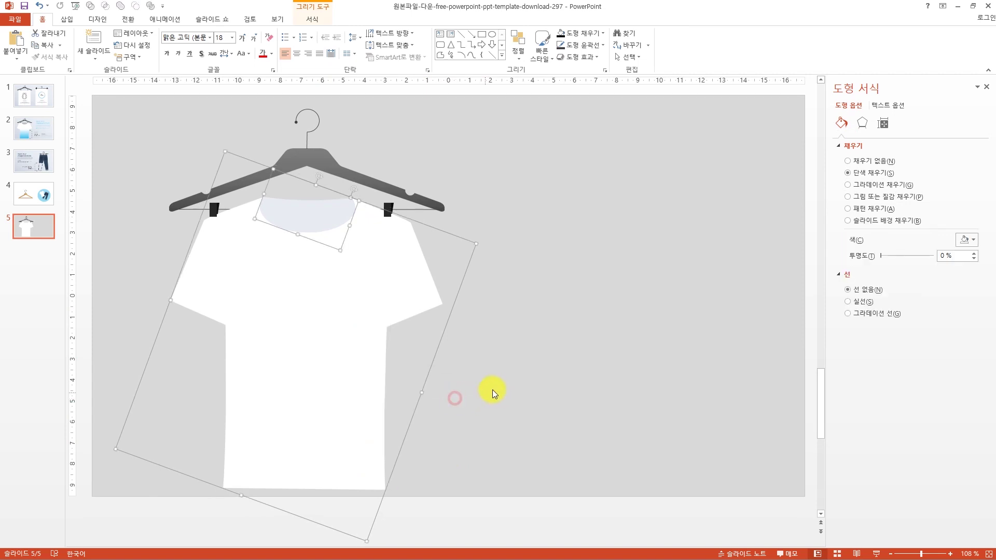
pyautogui.click(493, 392)
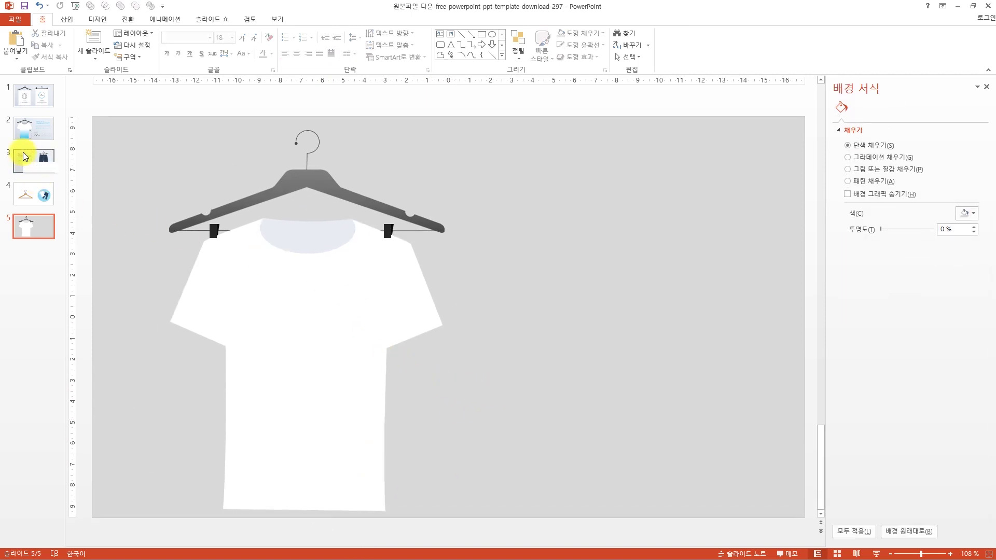
# Check the finished shirt on slide 2, and give the shirt body on slide 5 a gradient fill
pyautogui.click(49, 133)
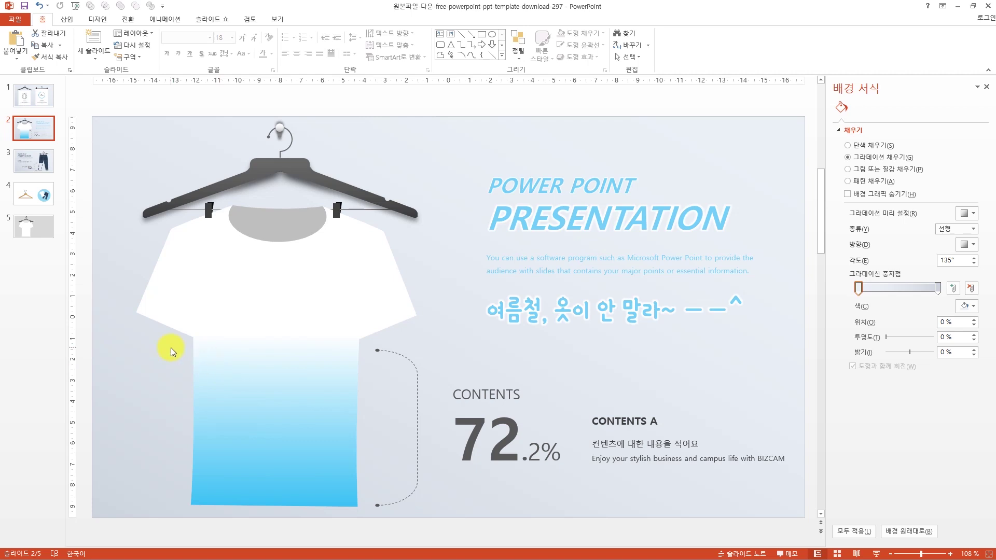
pyautogui.click(39, 223)
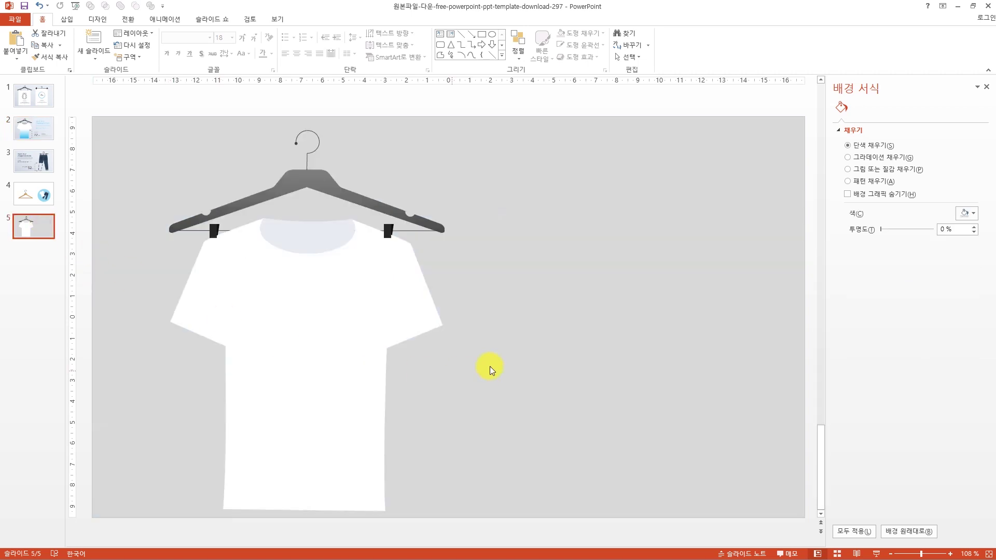
pyautogui.click(341, 348)
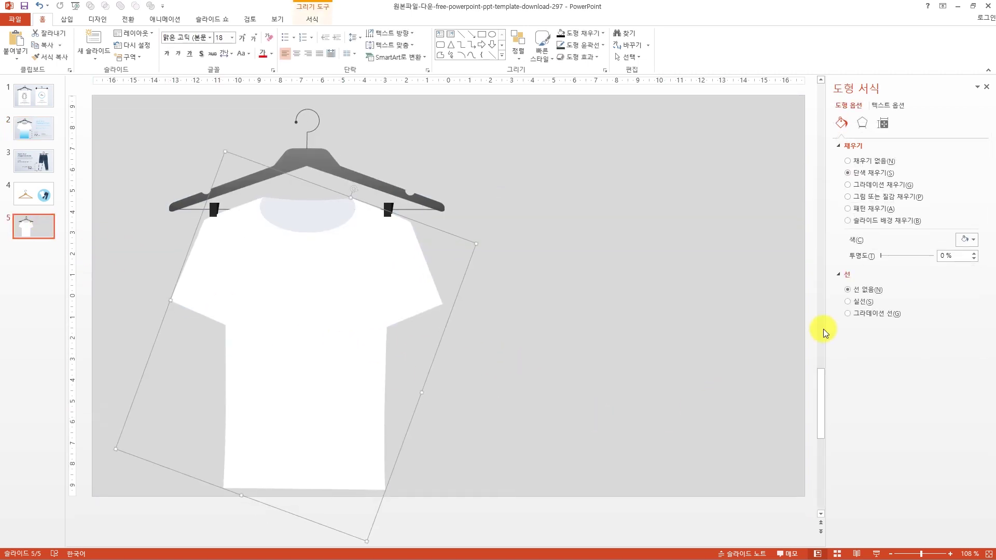
pyautogui.click(909, 185)
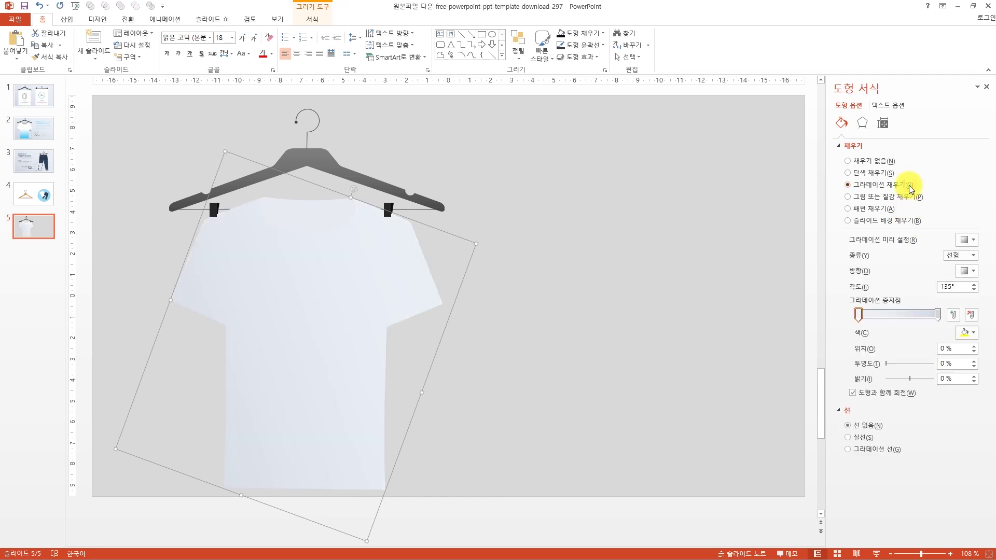
pyautogui.moveTo(937, 315); pyautogui.dragTo(919, 317)
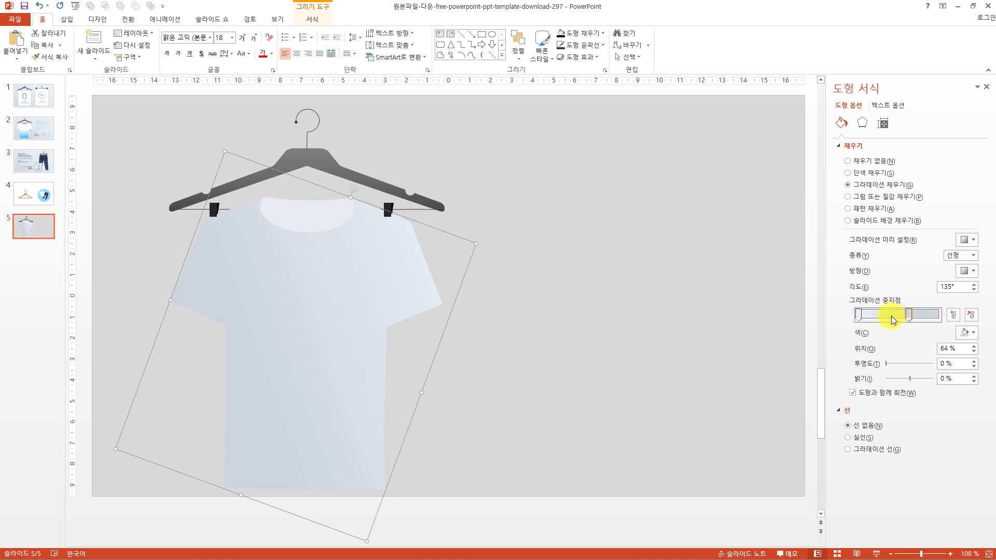
pyautogui.click(860, 316)
pyautogui.moveTo(873, 320); pyautogui.dragTo(939, 321)
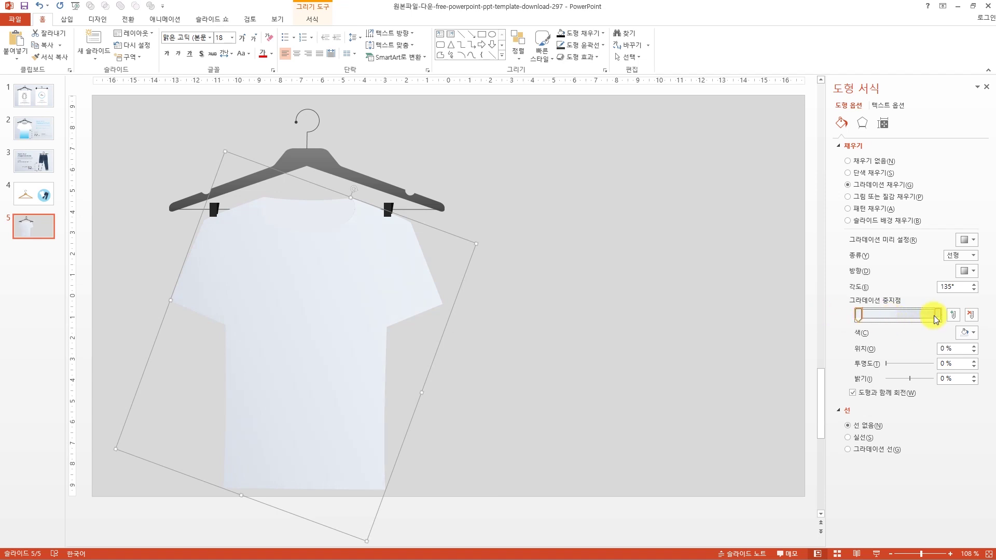
# Colour the shirt gradient's end stop light blue and its start stop white
pyautogui.click(967, 333)
pyautogui.click(914, 437)
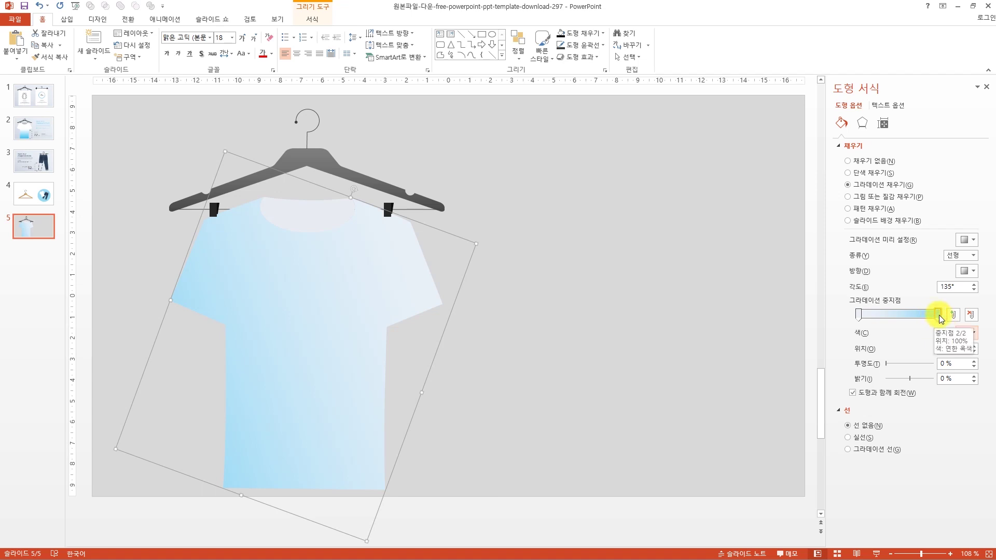
pyautogui.click(858, 314)
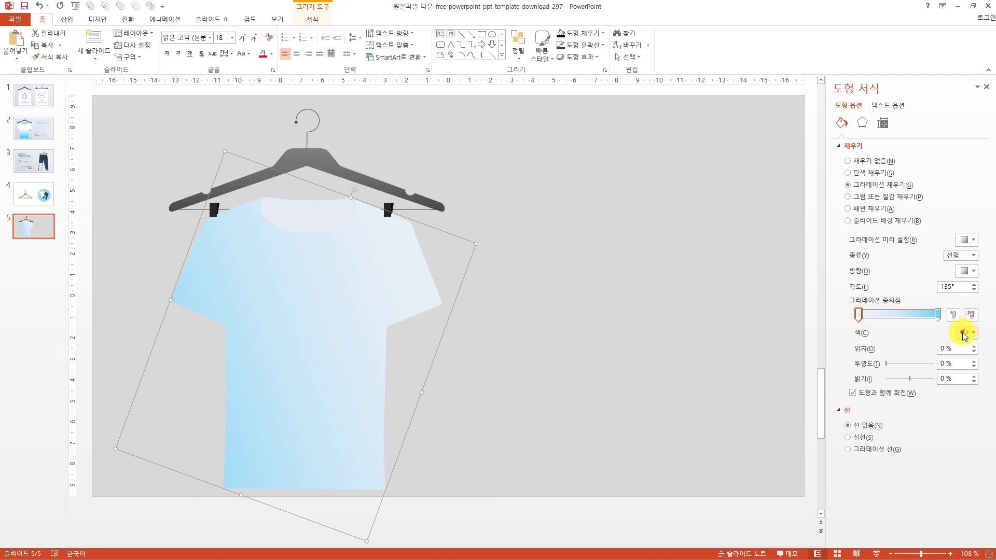
pyautogui.click(965, 333)
pyautogui.click(910, 357)
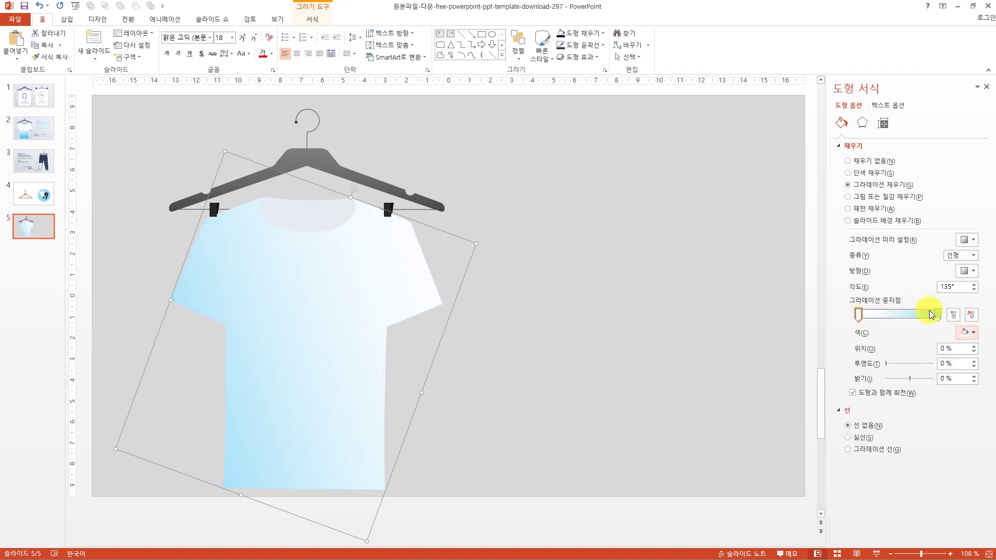
pyautogui.click(976, 285)
pyautogui.click(976, 285)
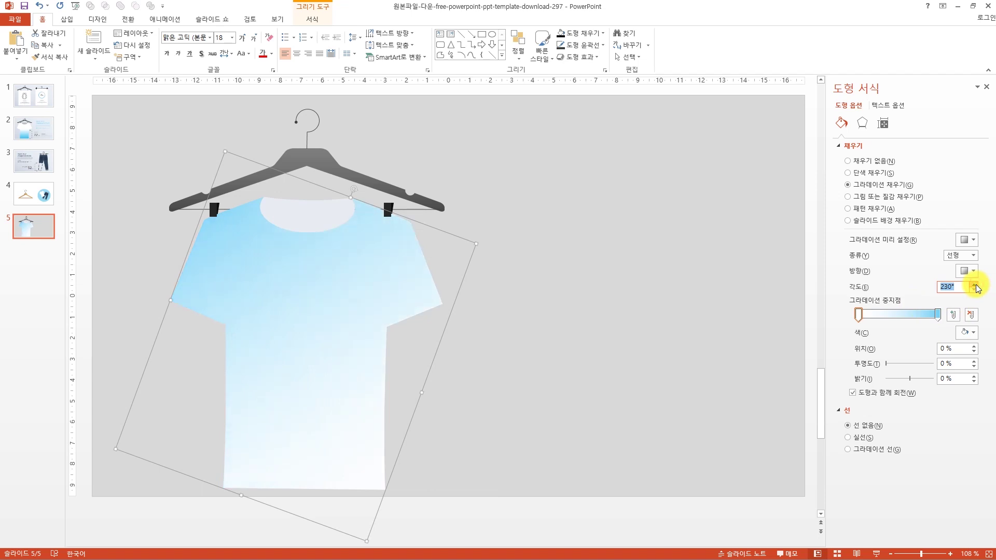
pyautogui.click(976, 285)
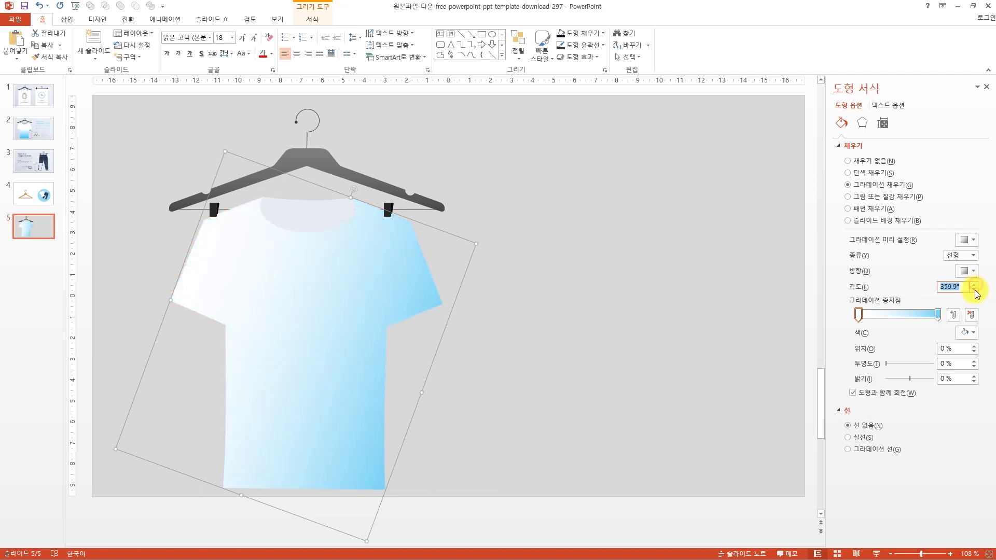
pyautogui.click(966, 270)
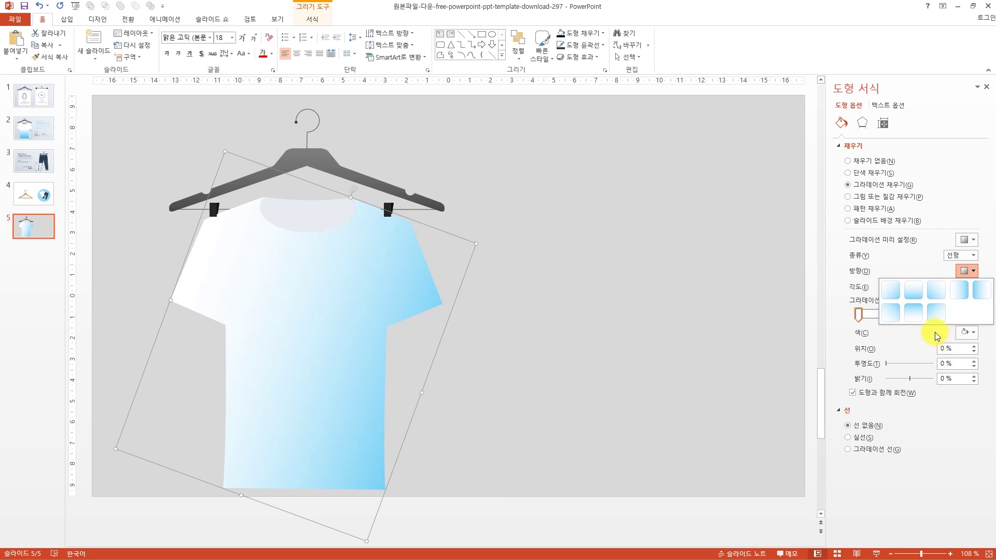
pyautogui.click(914, 312)
# Run the shirt's linear gradient from white at the shoulders to blue at the hem, at a 70° angle
pyautogui.click(968, 270)
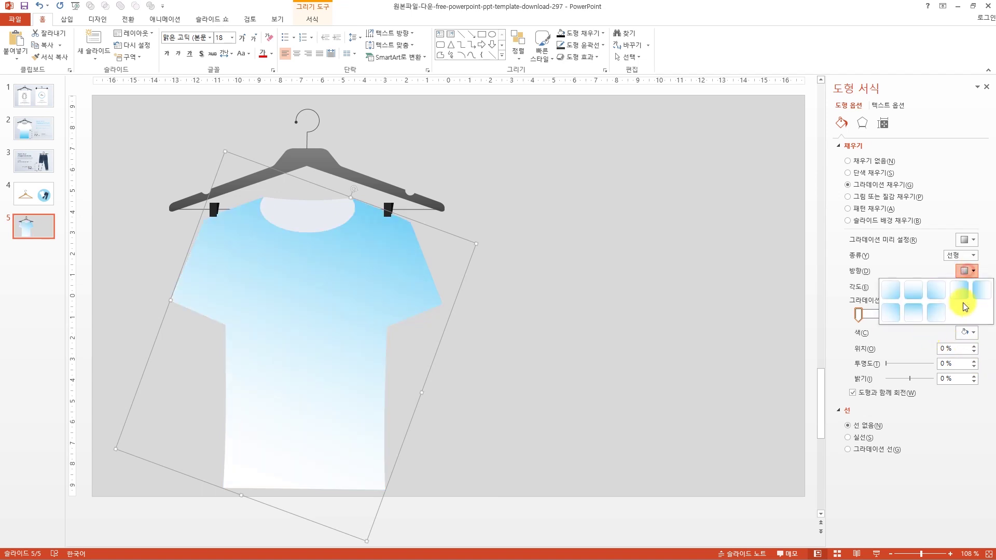
pyautogui.click(913, 286)
pyautogui.click(974, 291)
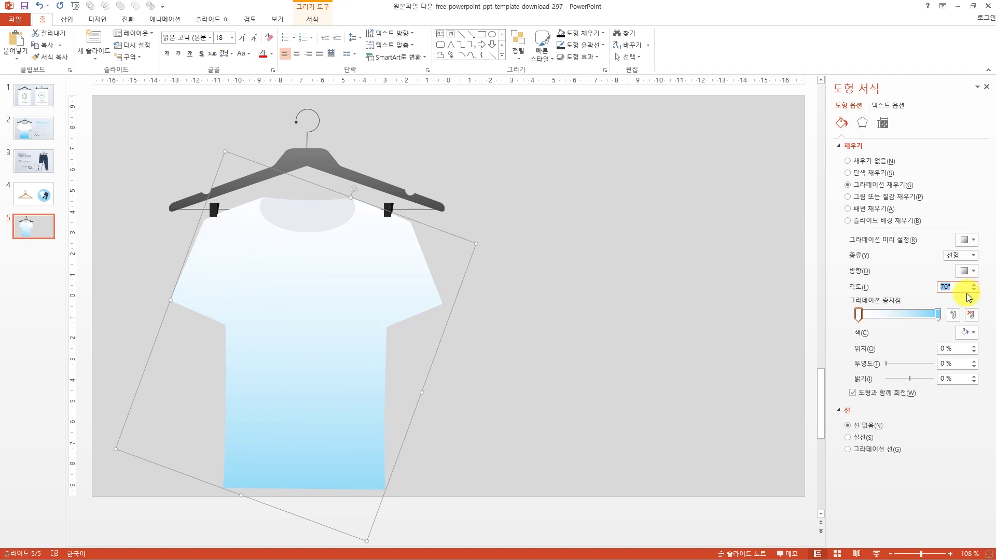
# Move the gradient's blue stop slightly inward and the white stop to 43% so the upper shirt stays white
pyautogui.moveTo(938, 314); pyautogui.dragTo(921, 315)
pyautogui.moveTo(857, 318); pyautogui.dragTo(889, 322)
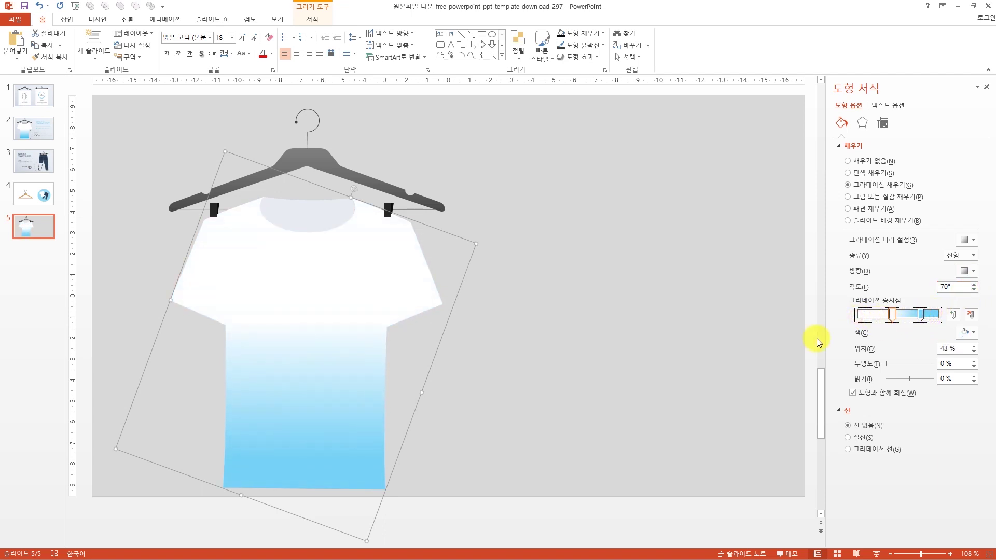
pyautogui.click(562, 367)
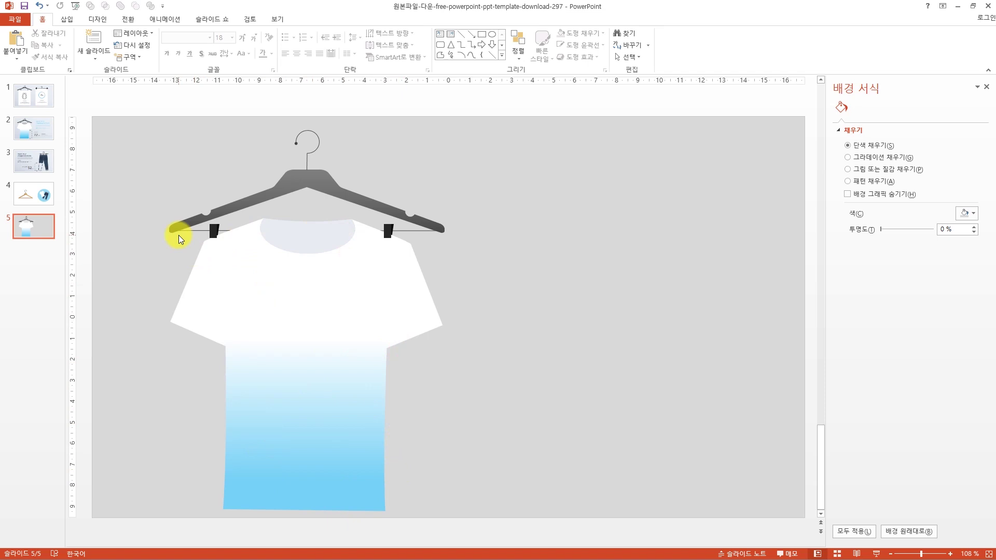
# Select the dashed bracket and the CONTENTS 72.2% text block on slide 2, and return to slide 5
pyautogui.click(40, 129)
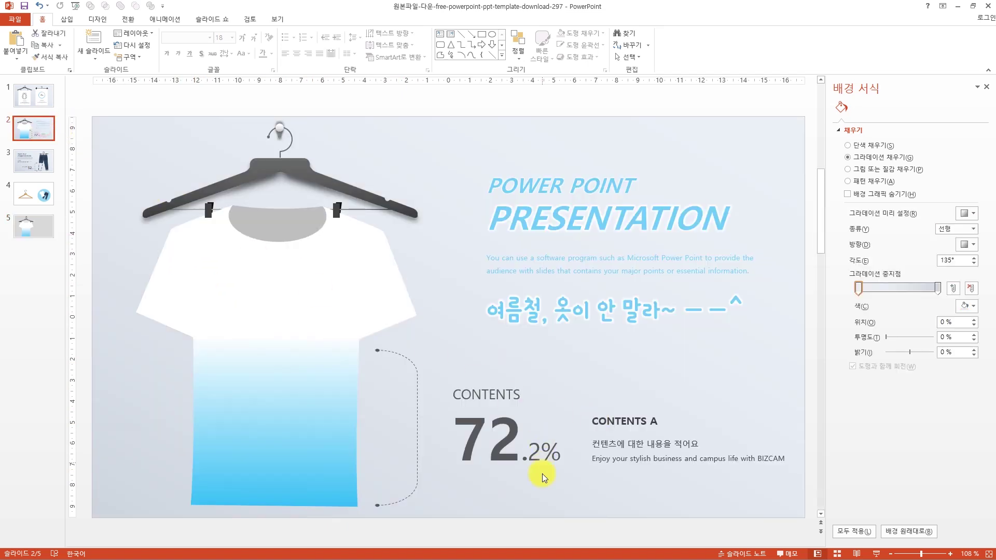
pyautogui.moveTo(590, 527); pyautogui.dragTo(327, 324)
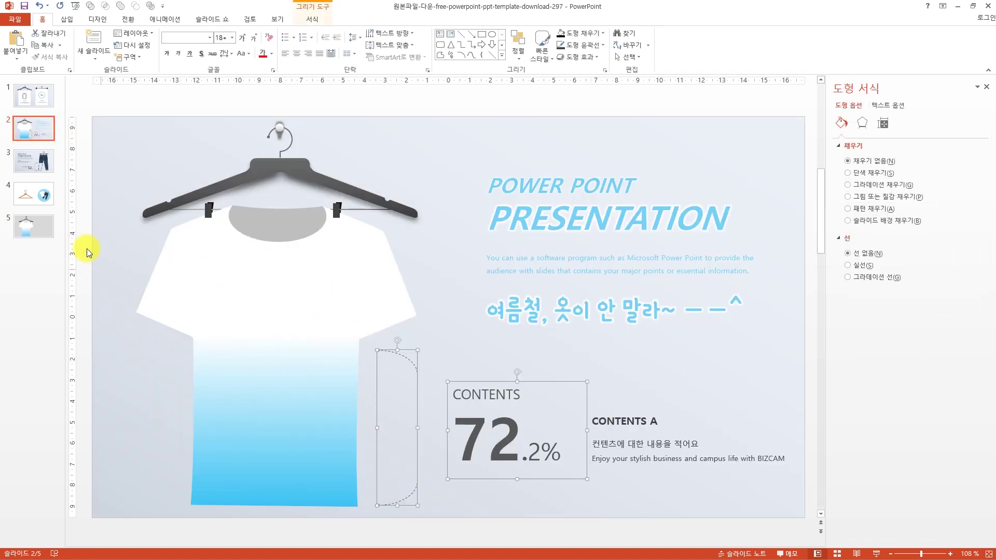
pyautogui.click(38, 232)
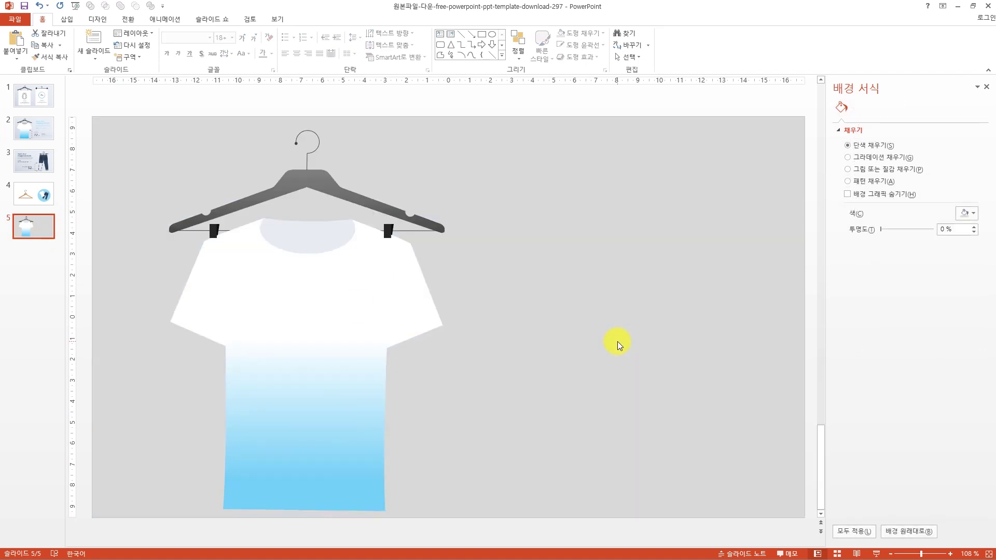